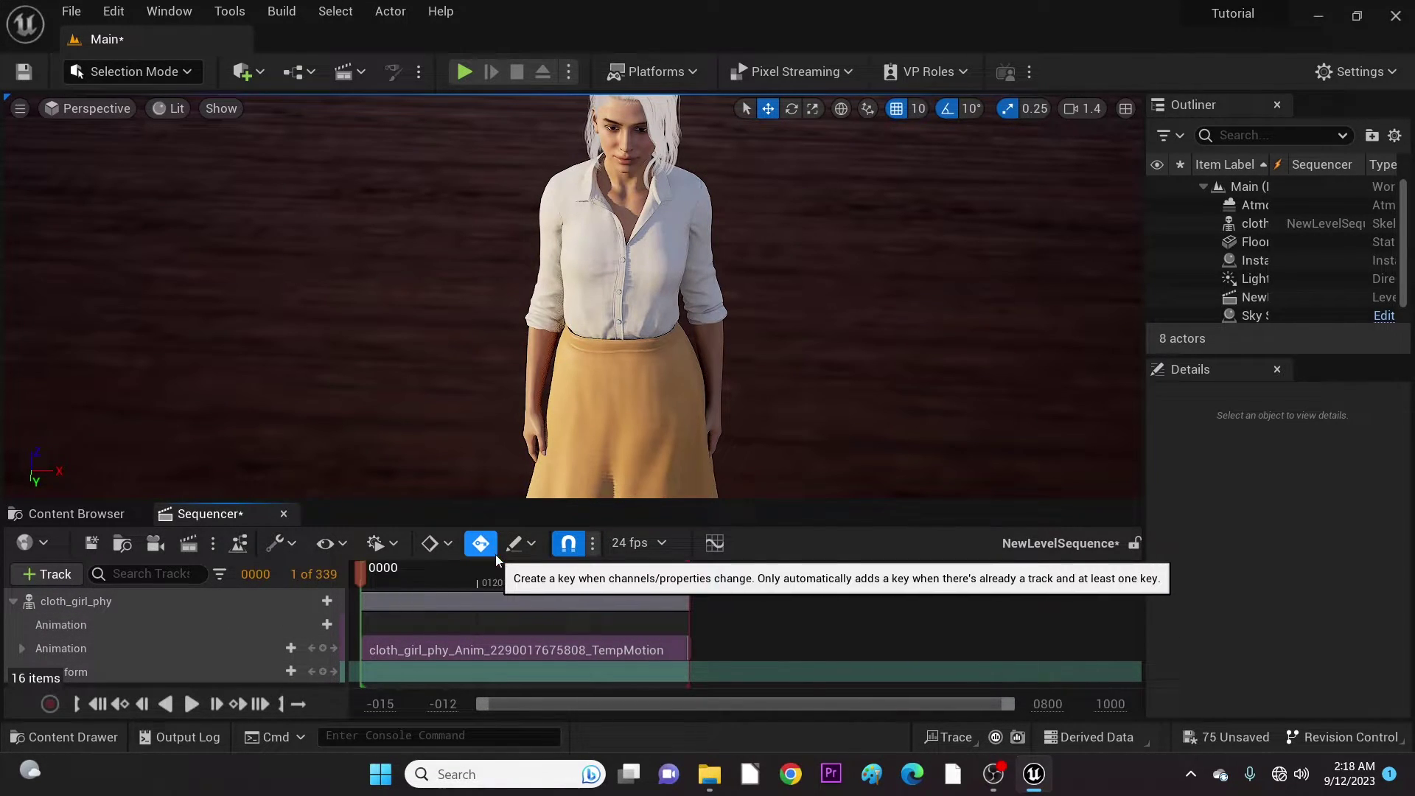
Step: Set the default key interpolation to Linear and add a new cine camera to the sequence as the current camera cut
{"action": "left_click", "coordinate": [447, 546]}
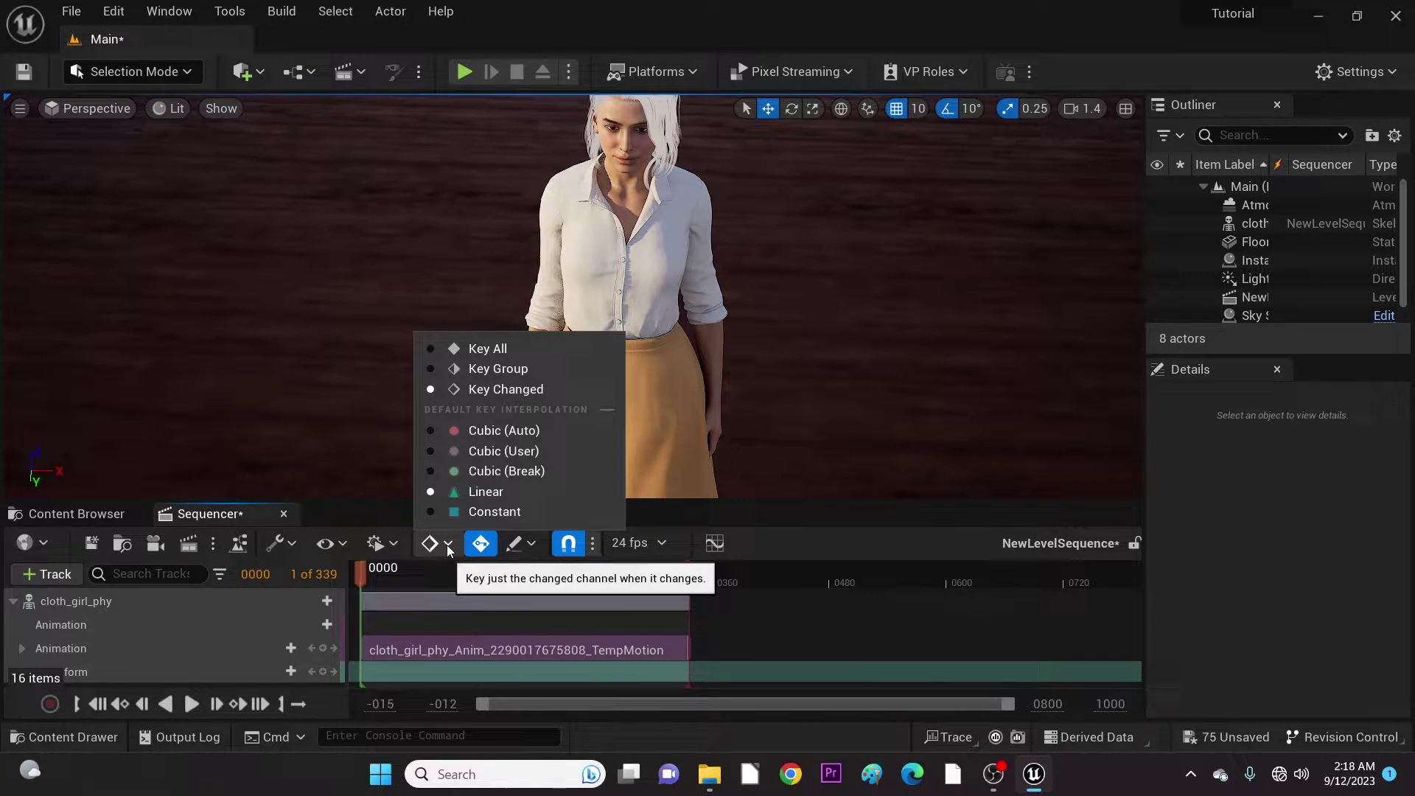
{"action": "left_click", "coordinate": [466, 492]}
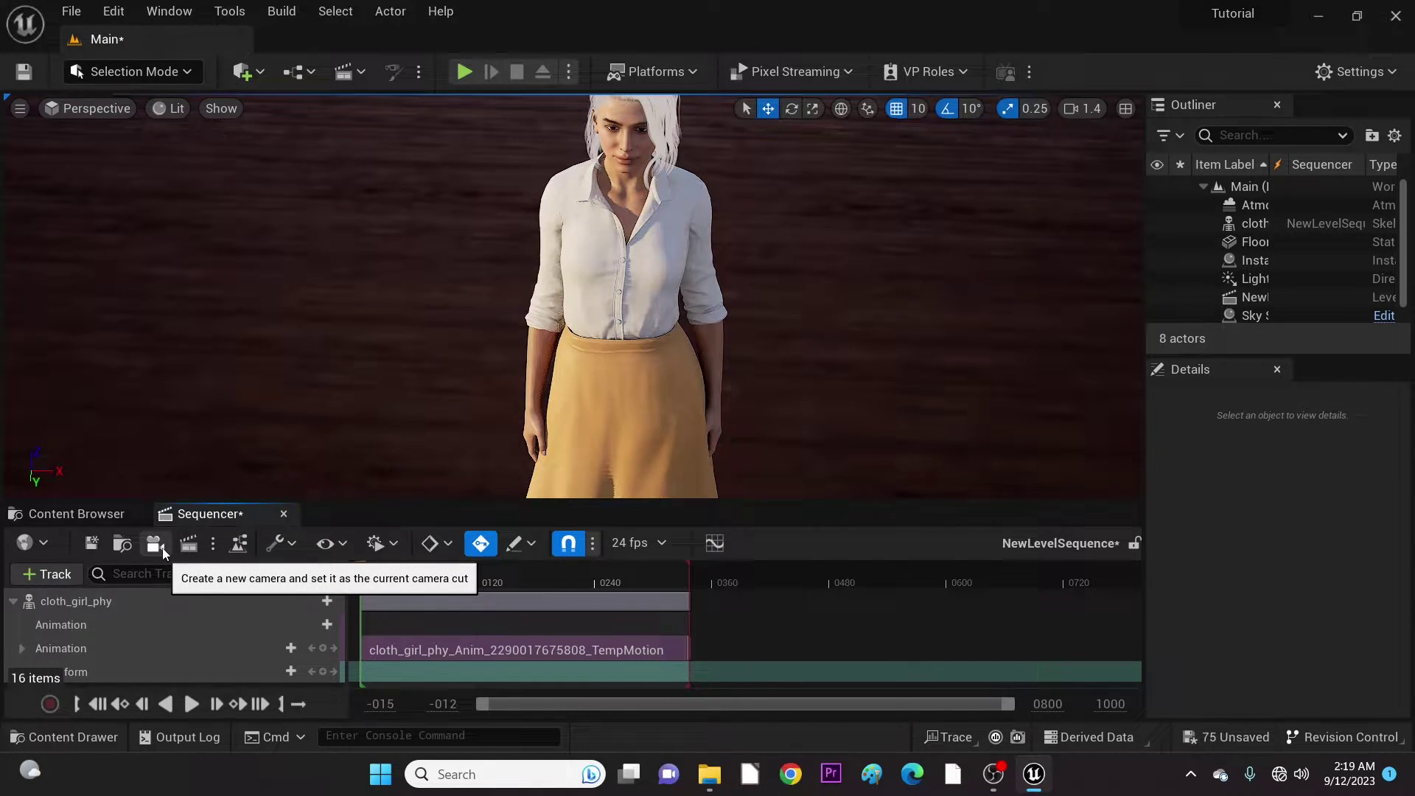
{"action": "left_click", "coordinate": [162, 549]}
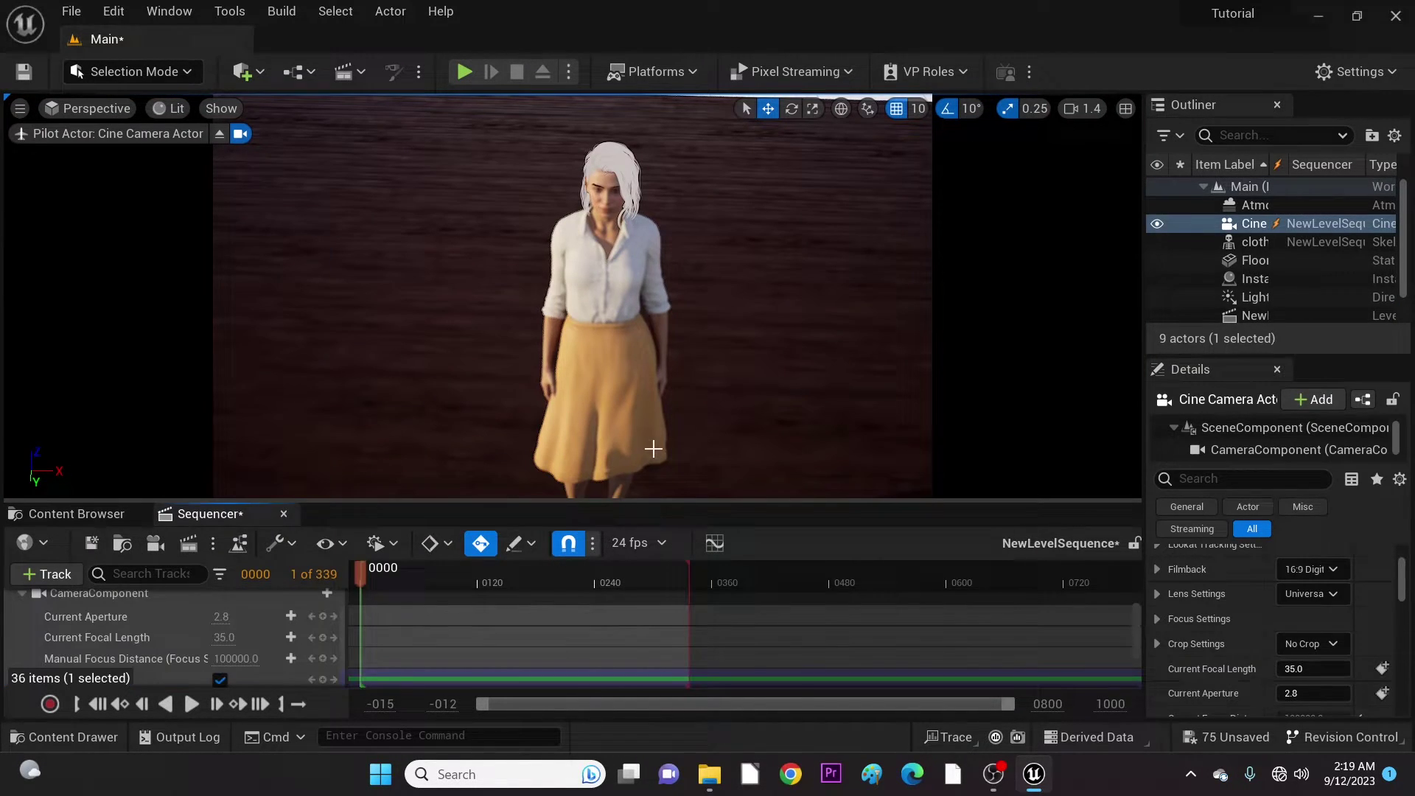
Step: Move and tilt the new camera to frame the character's head and shoulders from slightly above at frame 0
{"action": "mouse_move", "coordinate": [653, 448]}
{"action": "right_mouse_down"}
{"action": "mouse_move", "coordinate": [648, 429]}
{"action": "mouse_move", "coordinate": [645, 472]}
{"action": "right_mouse_up"}
{"action": "scroll", "coordinate": [645, 453], "scroll_direction": "up", "scroll_amount": 10}
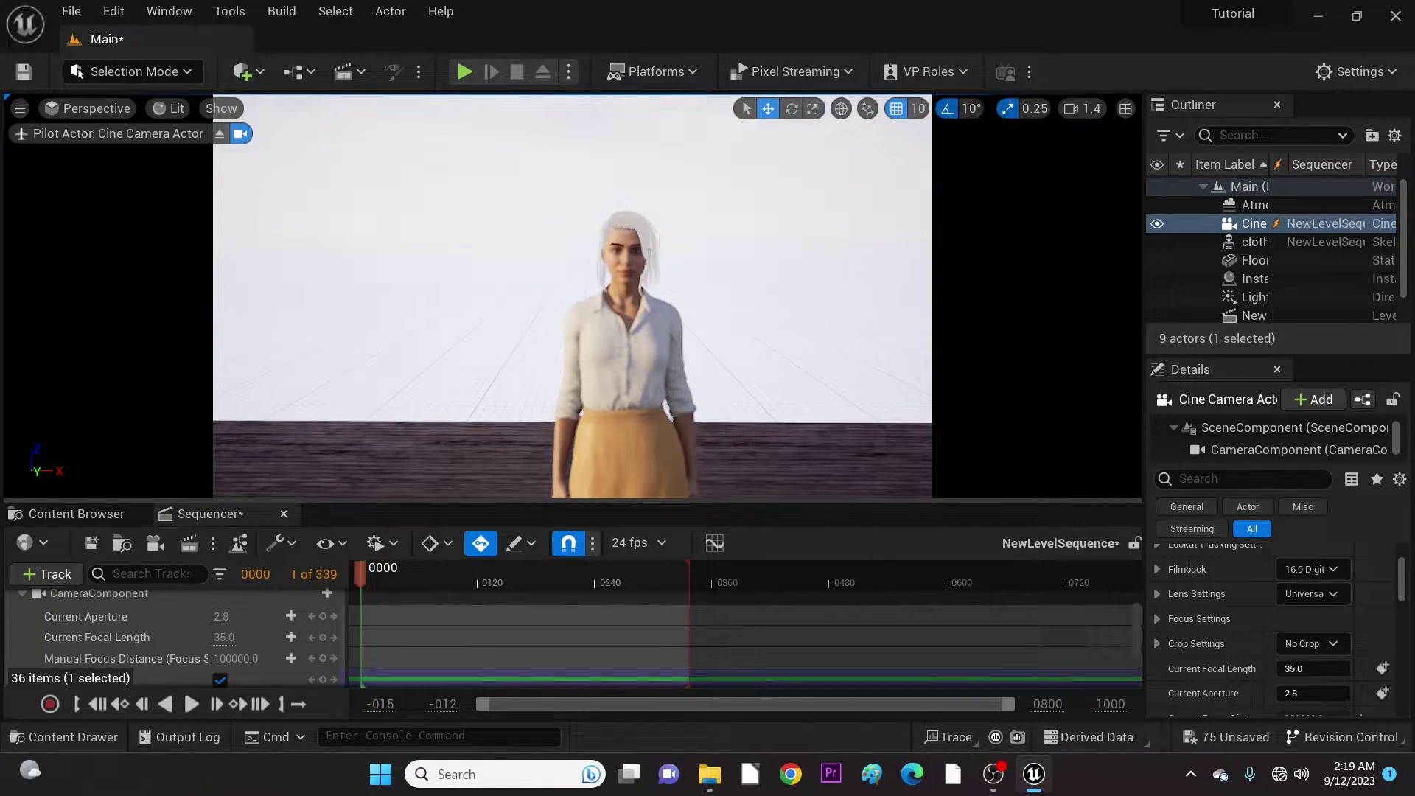
{"action": "scroll", "coordinate": [687, 414], "scroll_direction": "down", "scroll_amount": 5}
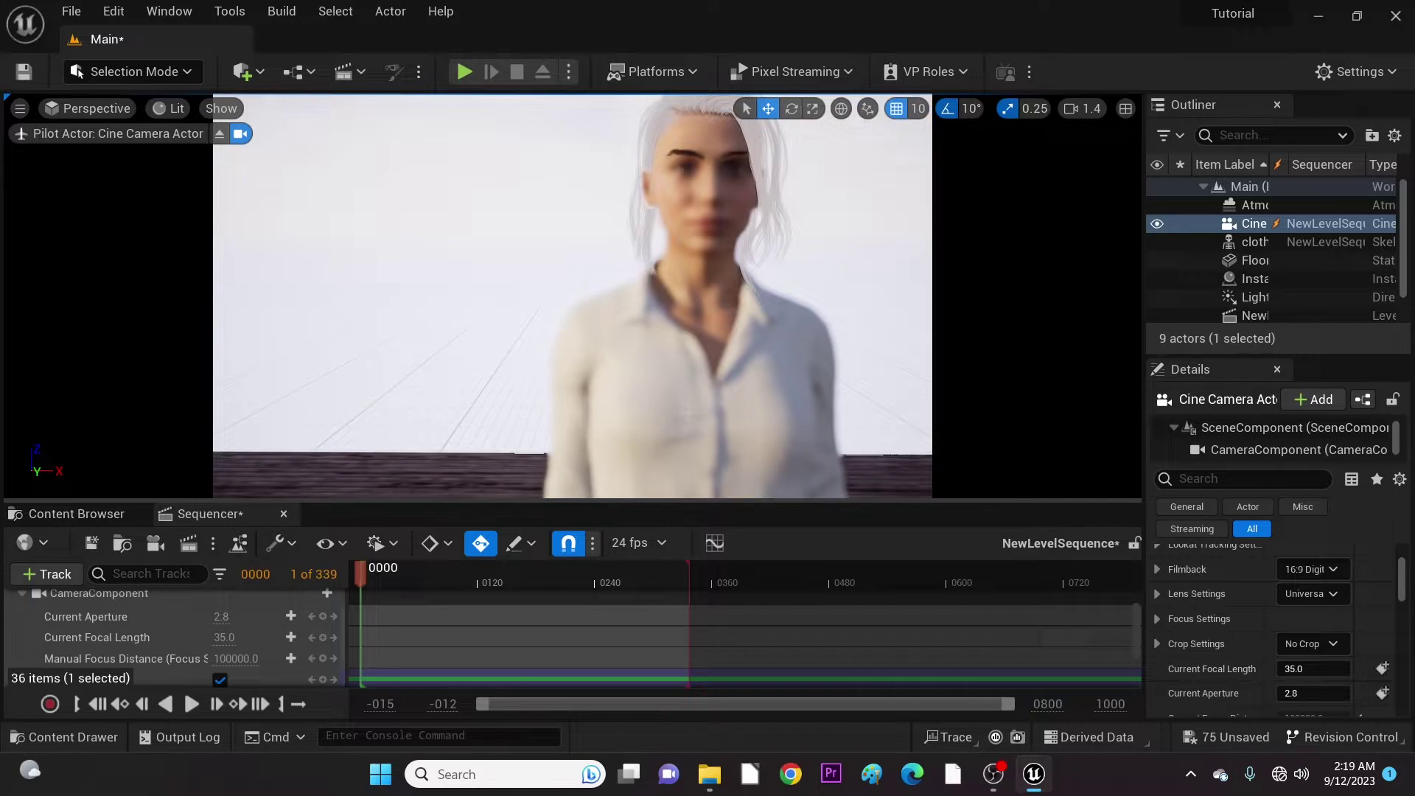
{"action": "middle_click_drag", "start_coordinate": [689, 414], "coordinate": [736, 411]}
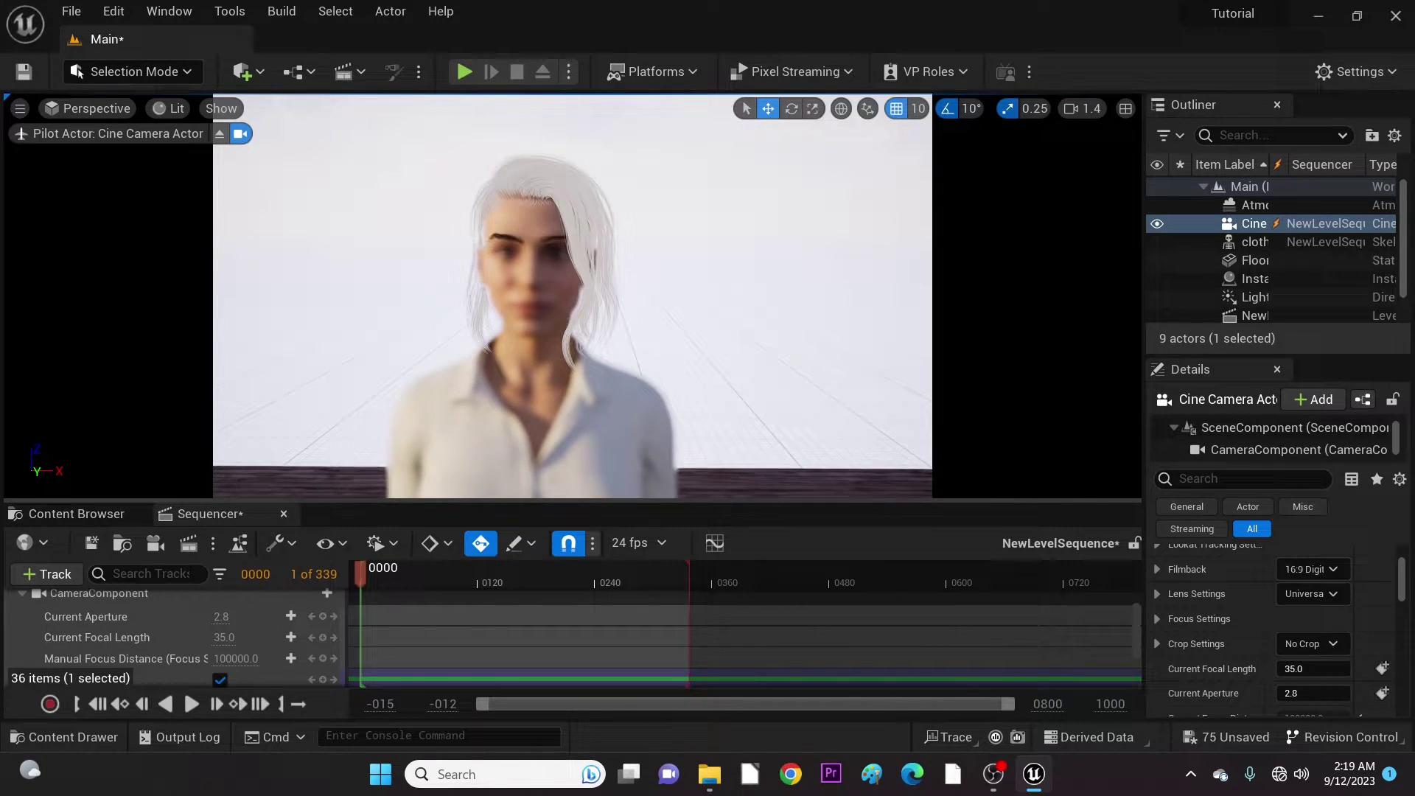
{"action": "right_click_drag", "start_coordinate": [730, 407], "coordinate": [721, 472]}
{"action": "middle_click_drag", "start_coordinate": [729, 407], "coordinate": [718, 368]}
{"action": "right_click_drag", "start_coordinate": [730, 407], "coordinate": [733, 421]}
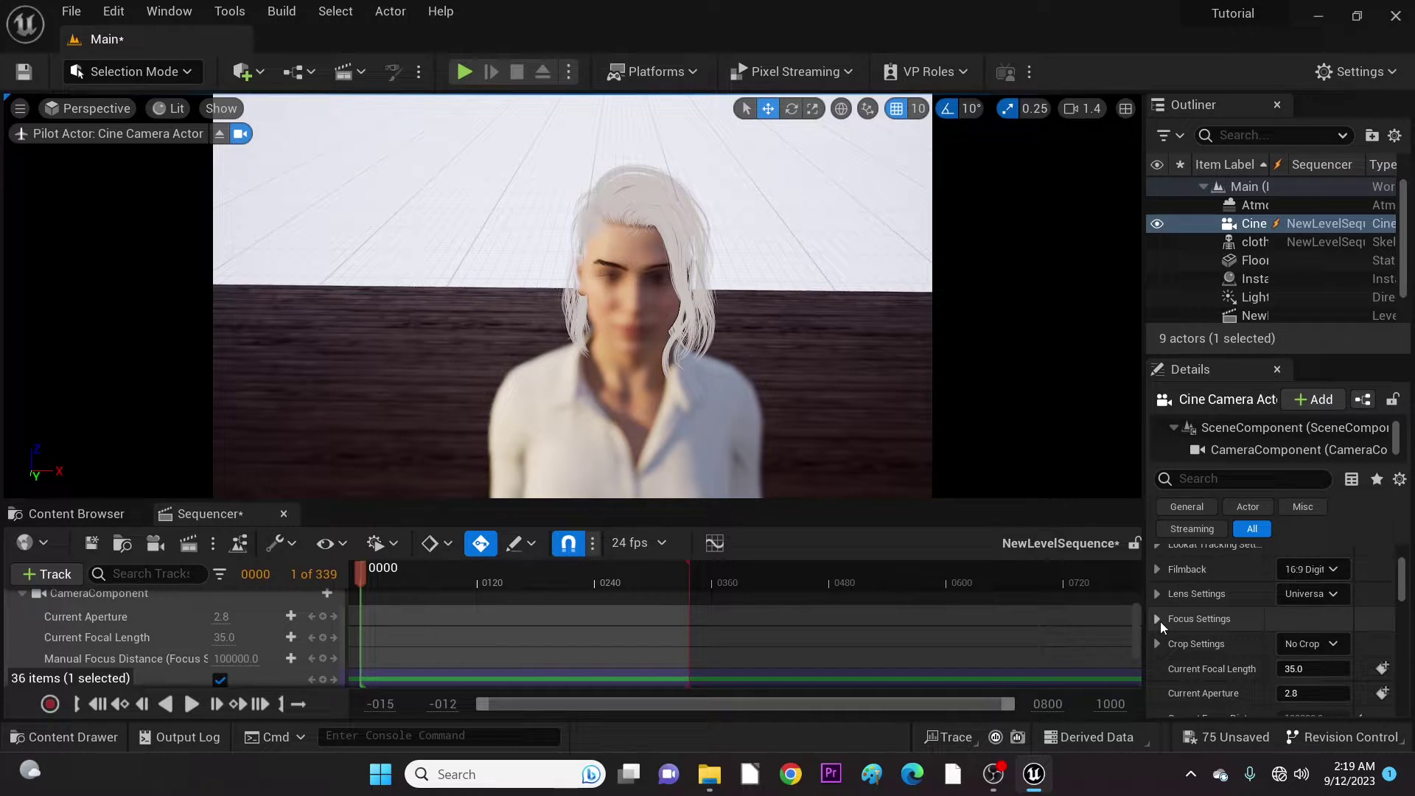
Step: Sample the camera's manual focus distance from the character's face and key the focus distance and transform at frame 0
{"action": "left_click", "coordinate": [1339, 667]}
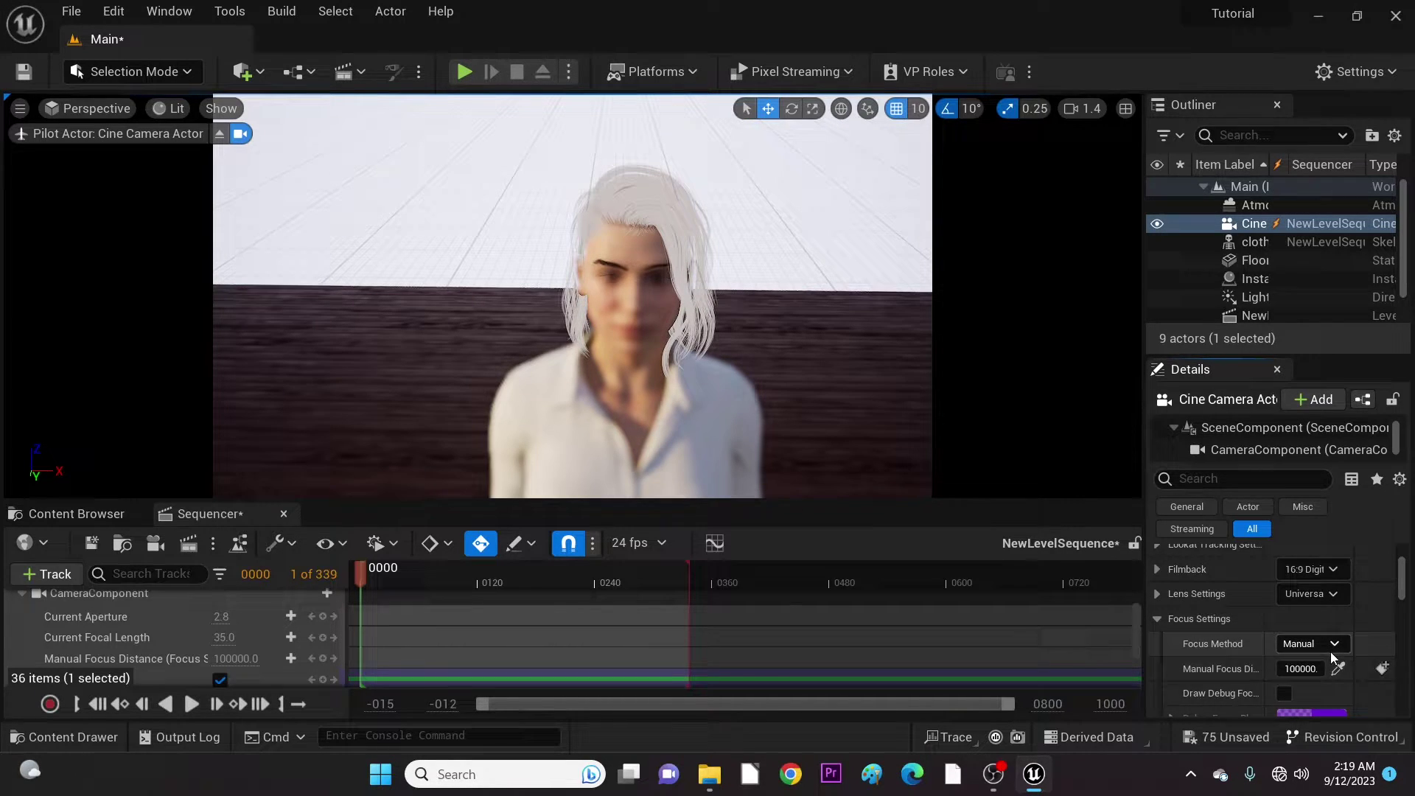
{"action": "left_click", "coordinate": [651, 300]}
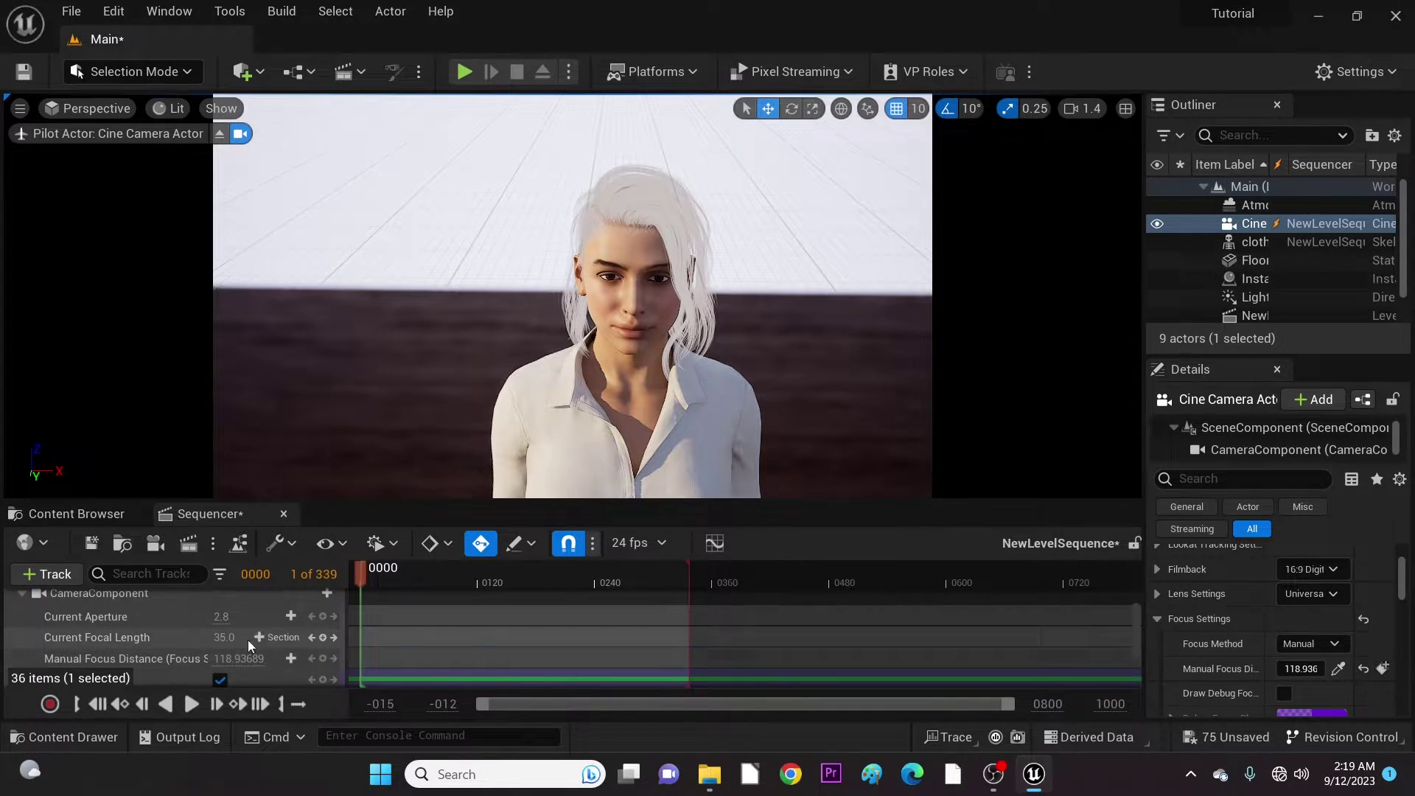
{"action": "left_click", "coordinate": [322, 659]}
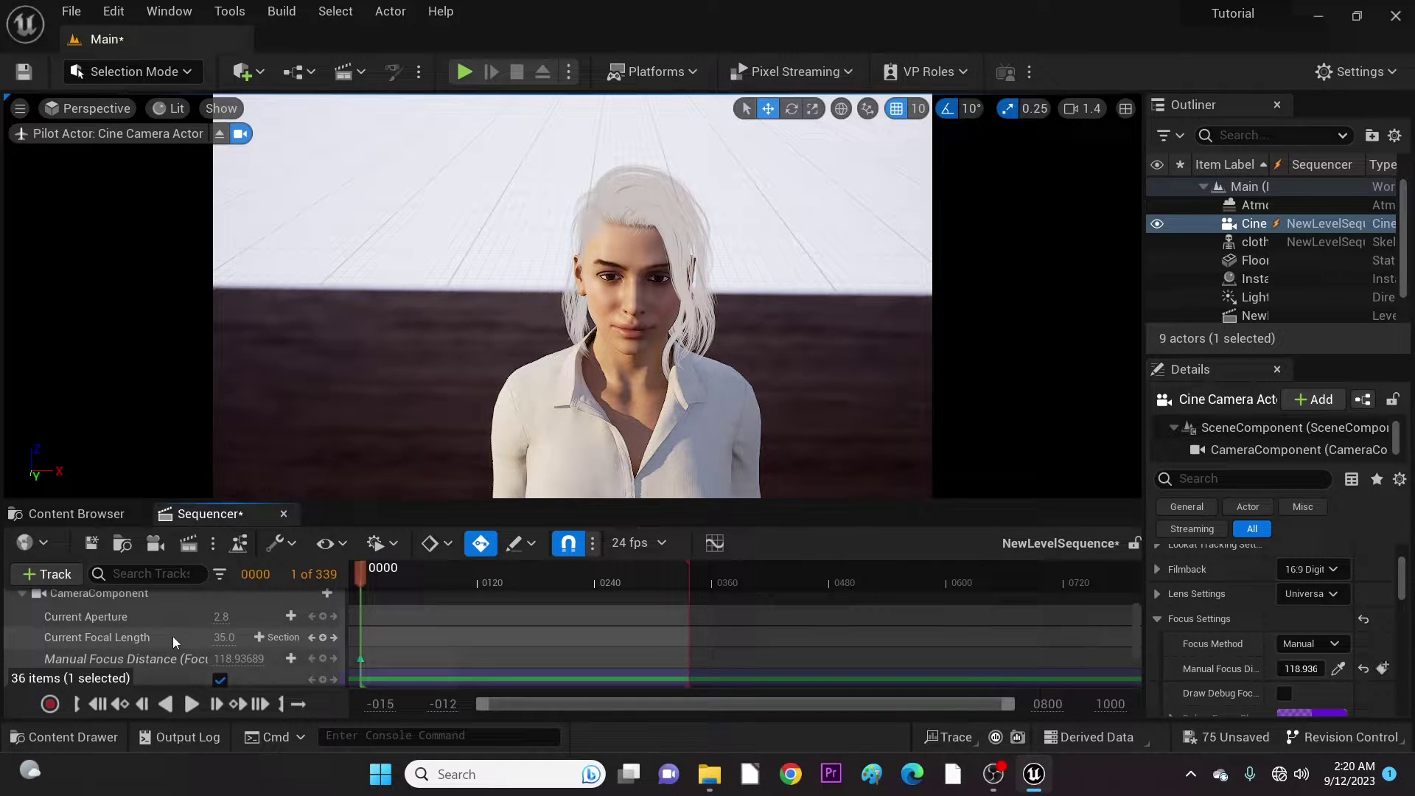
{"action": "scroll", "coordinate": [173, 635], "scroll_direction": "down", "scroll_amount": 1}
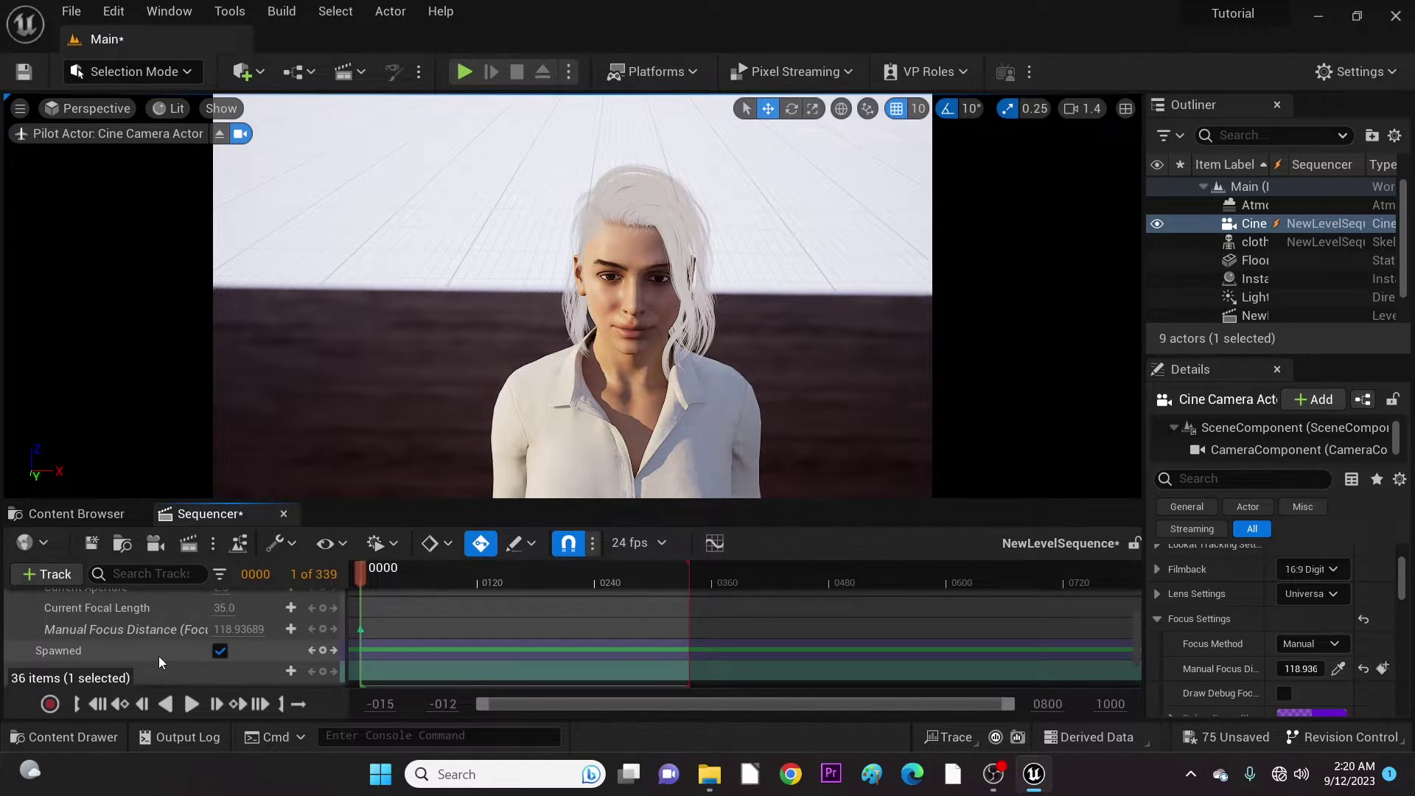
{"action": "scroll", "coordinate": [157, 656], "scroll_direction": "down", "scroll_amount": 1}
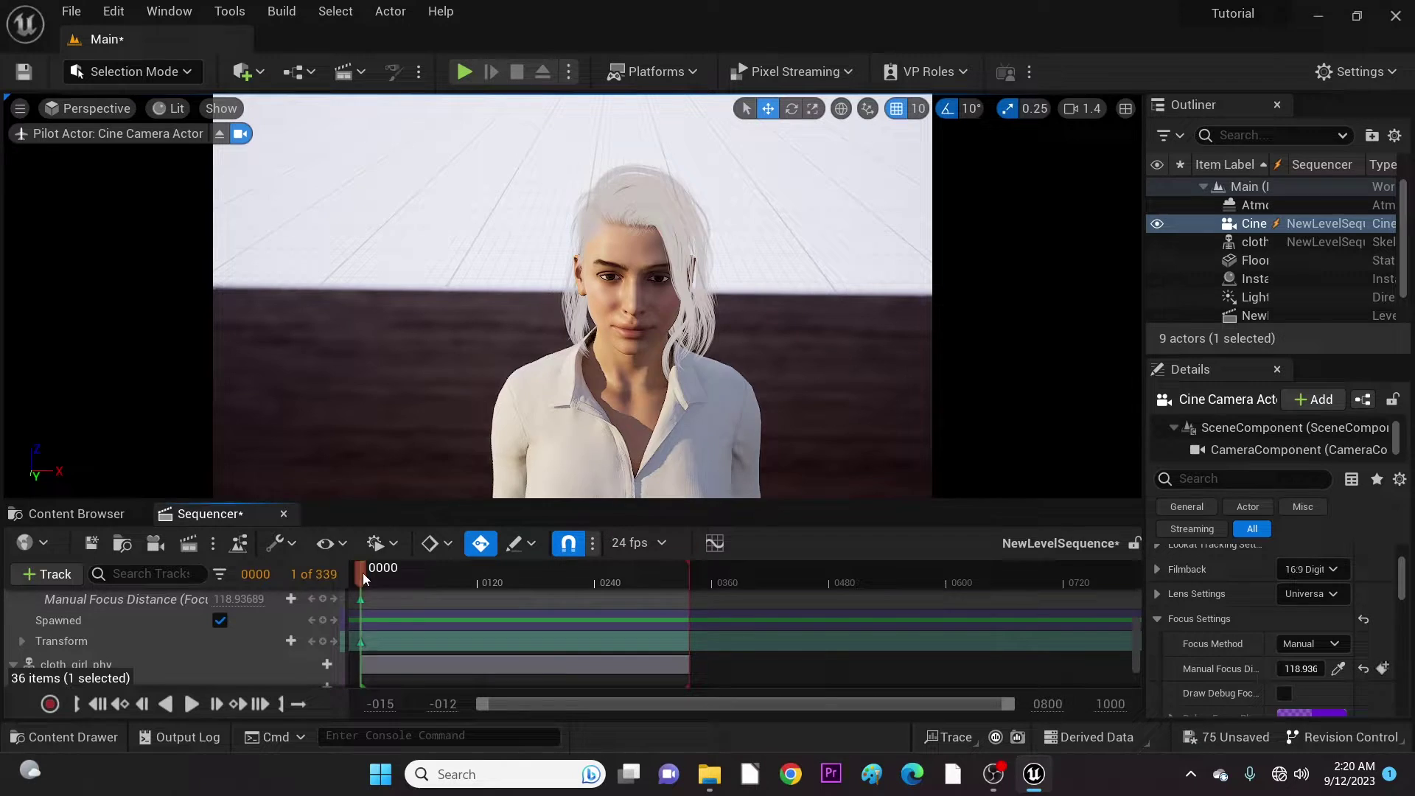
Step: Reframe the camera on the character at frames 44 and 24 so that its transform is keyed to follow her movement
{"action": "left_click_drag", "start_coordinate": [363, 573], "coordinate": [404, 573]}
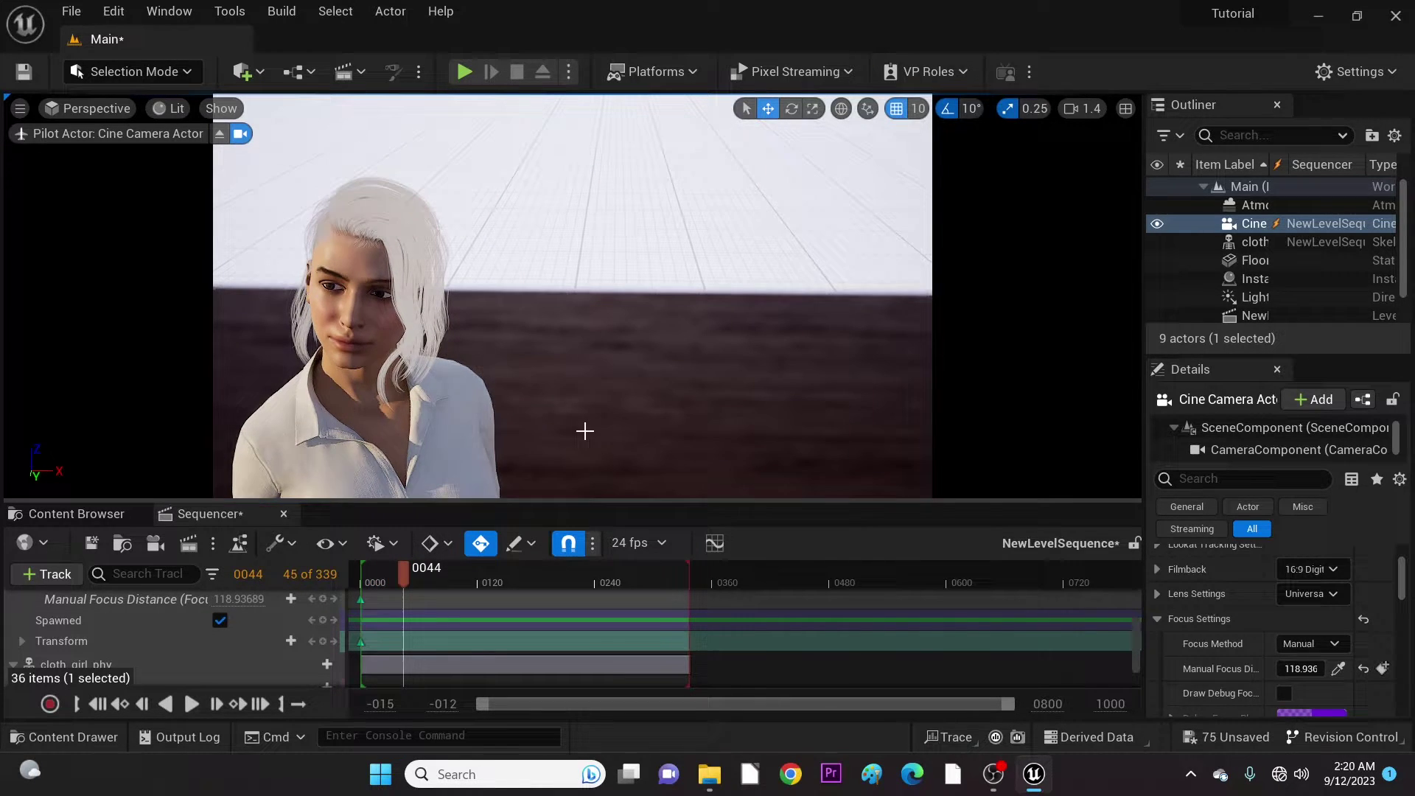
{"action": "middle_click_drag", "start_coordinate": [585, 431], "coordinate": [508, 445]}
{"action": "mouse_move", "coordinate": [363, 585]}
{"action": "left_mouse_down"}
{"action": "mouse_move", "coordinate": [404, 591]}
{"action": "mouse_move", "coordinate": [382, 576]}
{"action": "left_mouse_up"}
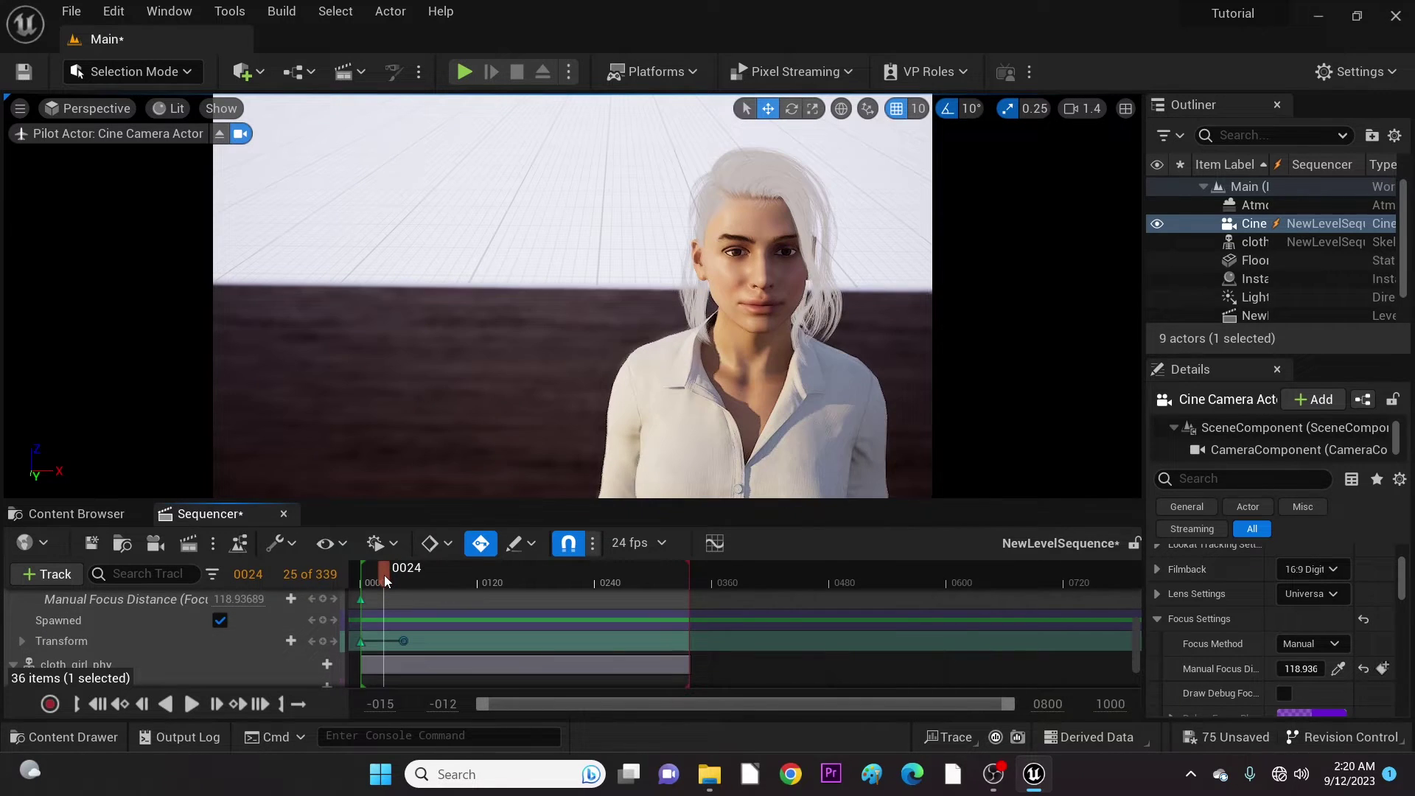
{"action": "middle_click_drag", "start_coordinate": [658, 394], "coordinate": [719, 395]}
{"action": "left_click_drag", "start_coordinate": [383, 583], "coordinate": [404, 589]}
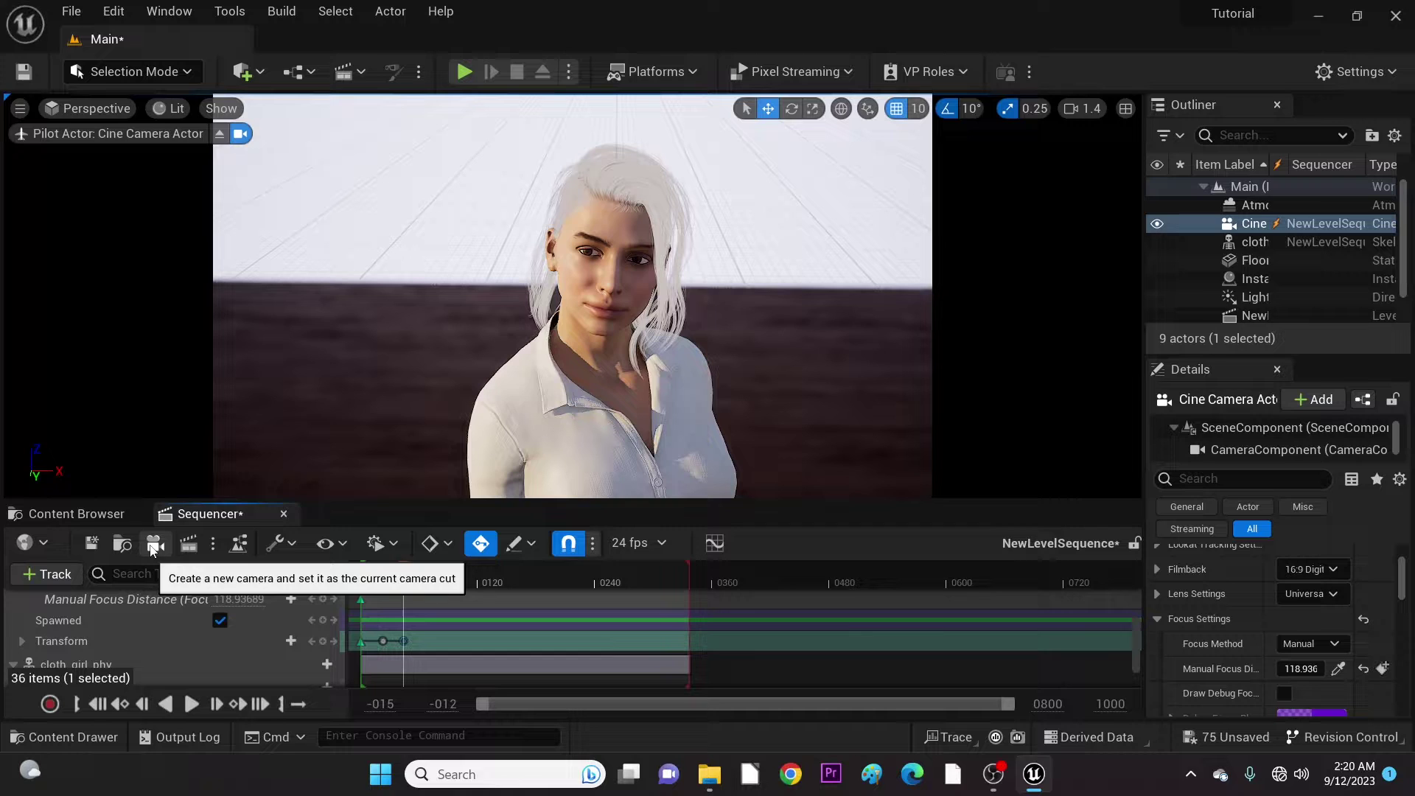
Step: Add a second cine camera at frame 44 and position it low to frame the character's legs, shoes and the floor
{"action": "left_click", "coordinate": [153, 546]}
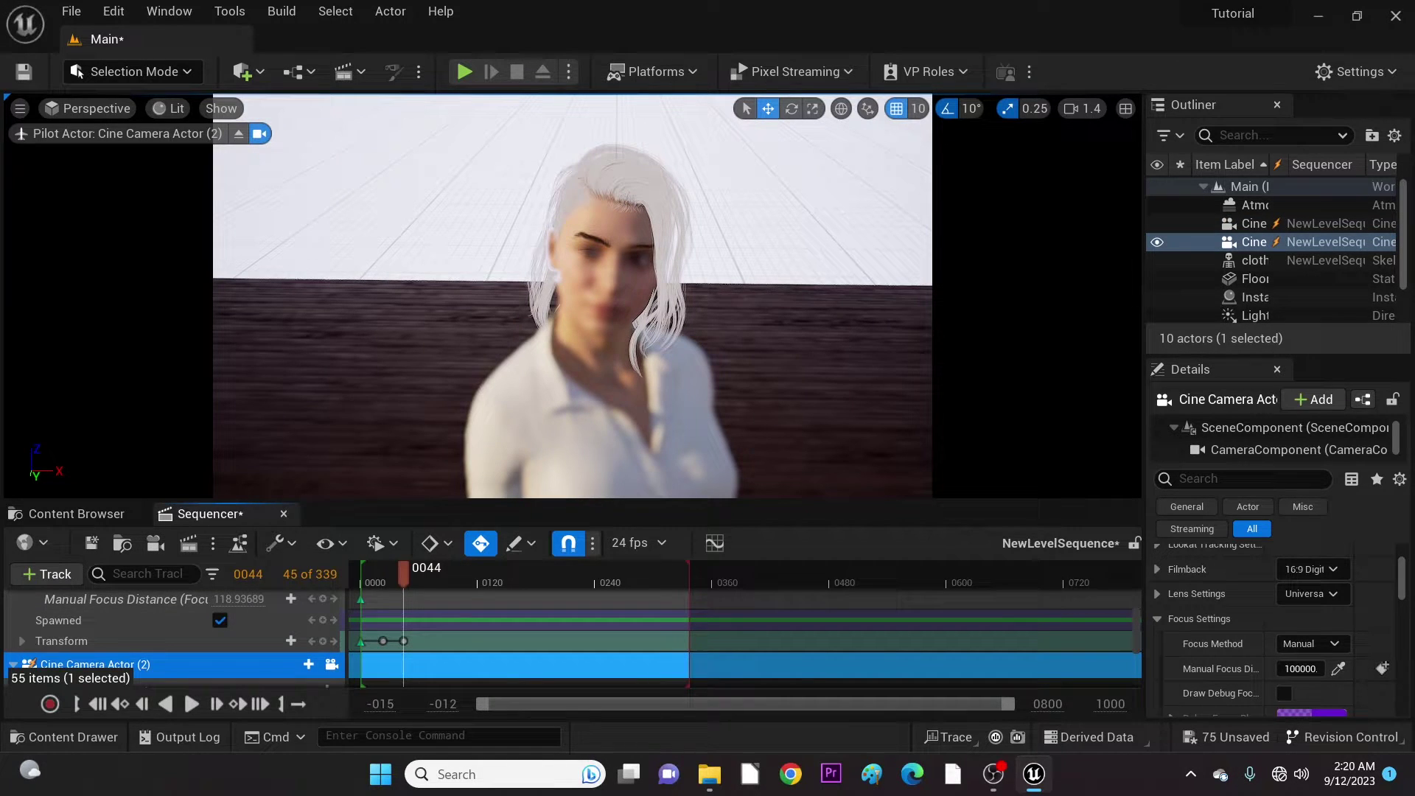
{"action": "key", "text": "w"}
{"action": "right_click_drag", "start_coordinate": [572, 295], "coordinate": [567, 343]}
{"action": "key", "text": "s"}
{"action": "key", "text": "w"}
{"action": "key", "text": "s"}
{"action": "key", "text": "s"}
{"action": "key", "text": "a"}
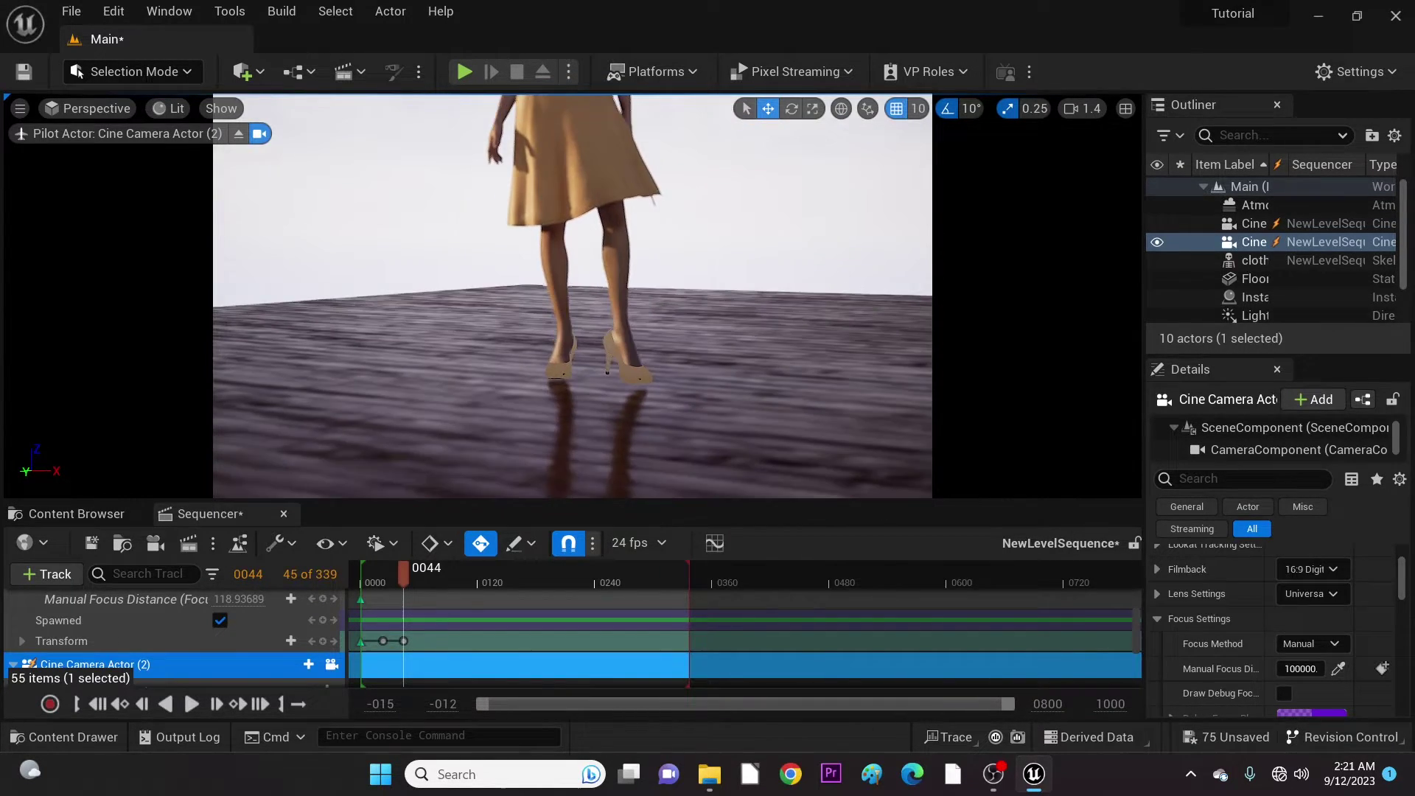
Step: Sample the second camera's focus distance at the character's shoe and key its focus distance and transform at frame 44
{"action": "left_click", "coordinate": [1337, 668]}
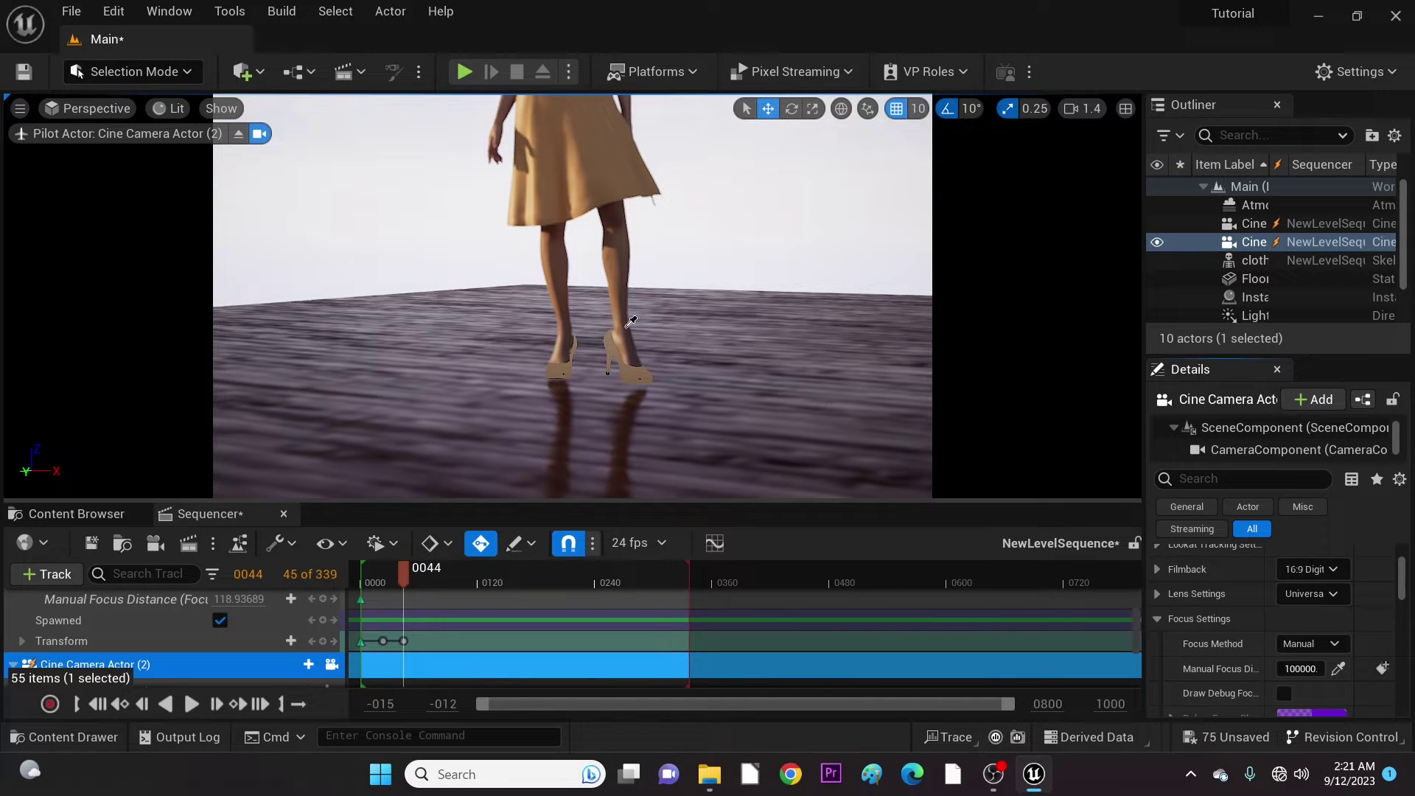
{"action": "left_click", "coordinate": [660, 378]}
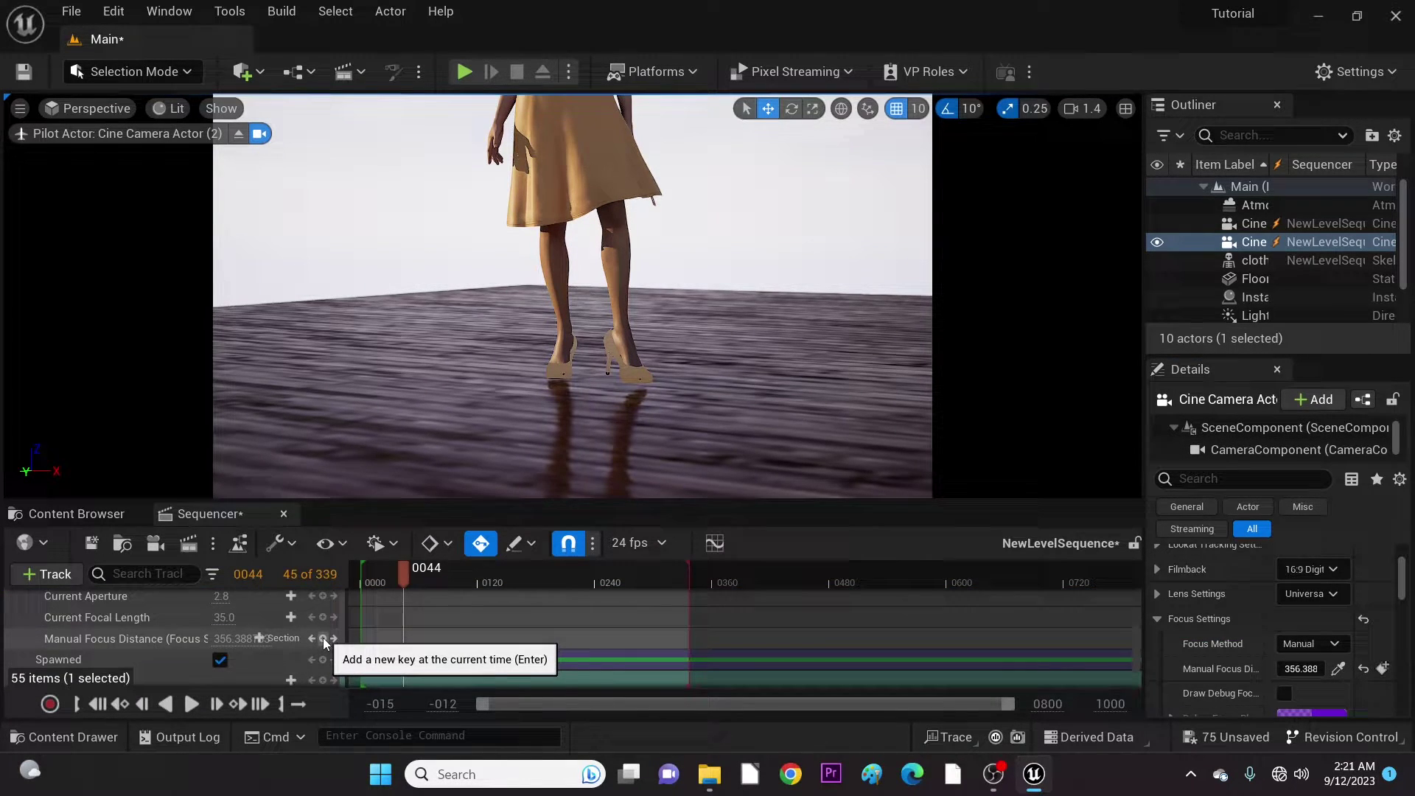
{"action": "scroll", "coordinate": [325, 642], "scroll_direction": "down", "scroll_amount": 1}
Step: At frame 97, tilt the second camera up to frame the character from head to knees and focus it on her
{"action": "left_click_drag", "start_coordinate": [403, 571], "coordinate": [455, 582]}
{"action": "right_click_drag", "start_coordinate": [509, 413], "coordinate": [525, 310]}
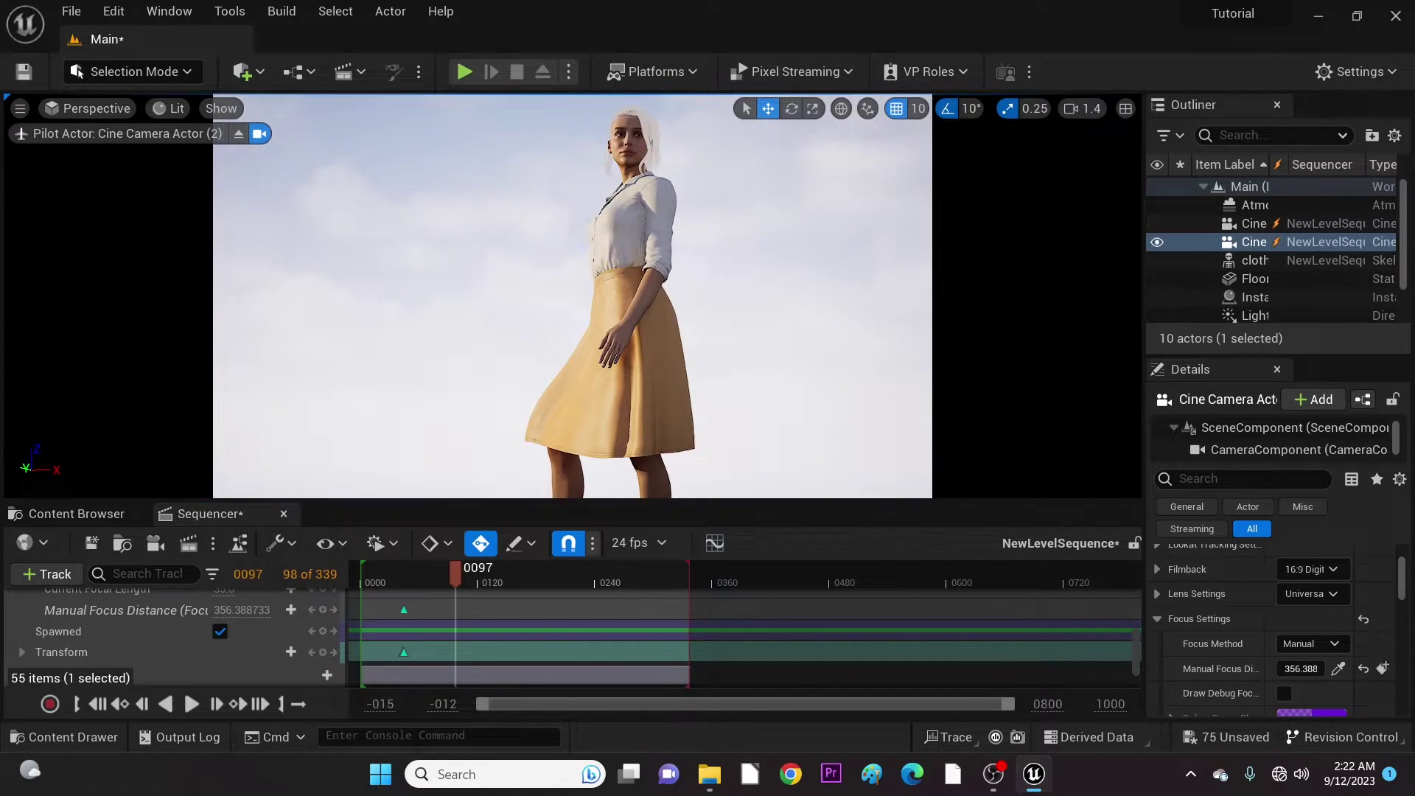
{"action": "right_click_drag", "start_coordinate": [697, 341], "coordinate": [687, 327]}
{"action": "left_click_drag", "start_coordinate": [457, 580], "coordinate": [457, 611]}
{"action": "left_click", "coordinate": [1338, 669]}
{"action": "left_click", "coordinate": [647, 245]}
Step: Add a third cine camera at frame 96 and position it for a full-body side view of the character
{"action": "key", "text": "Left"}
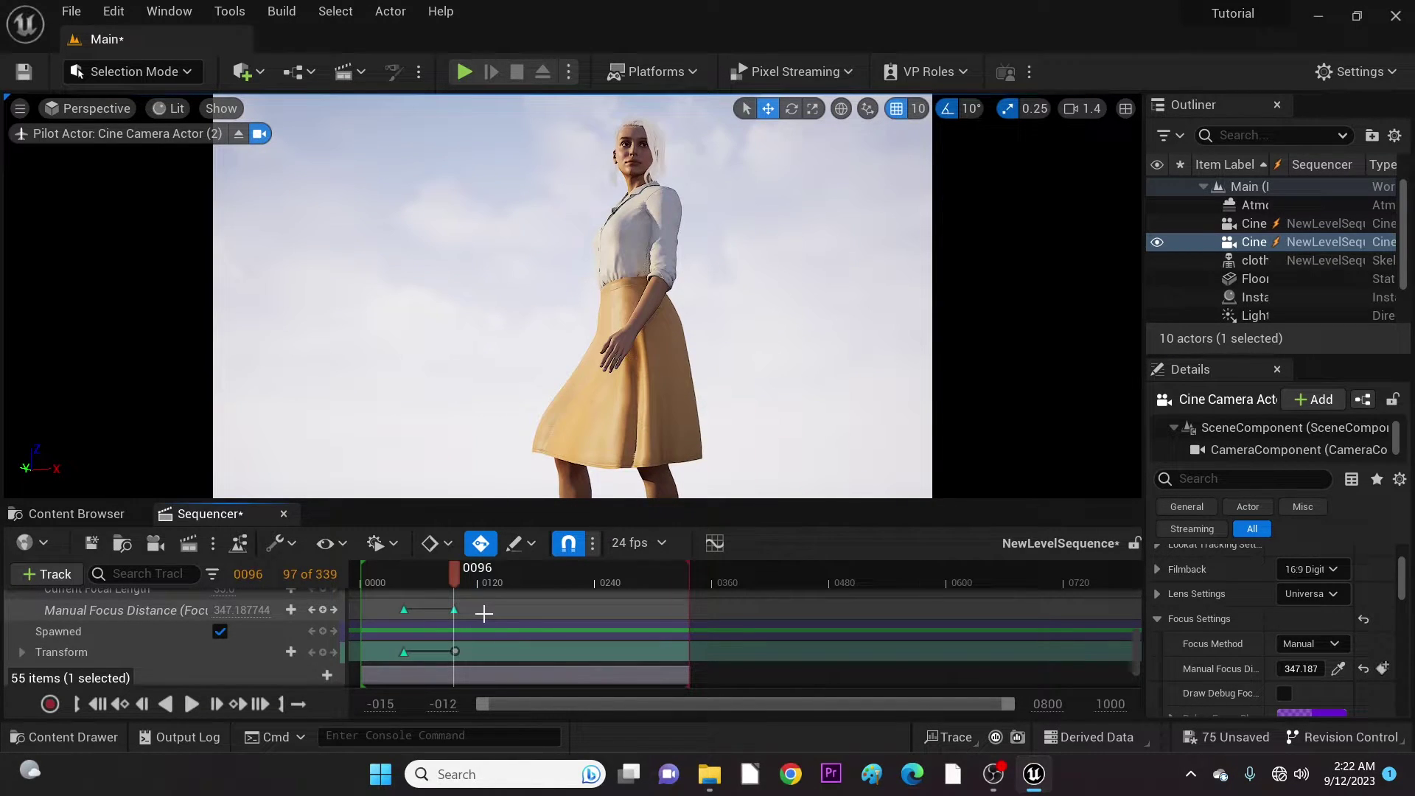
{"action": "left_click", "coordinate": [155, 543]}
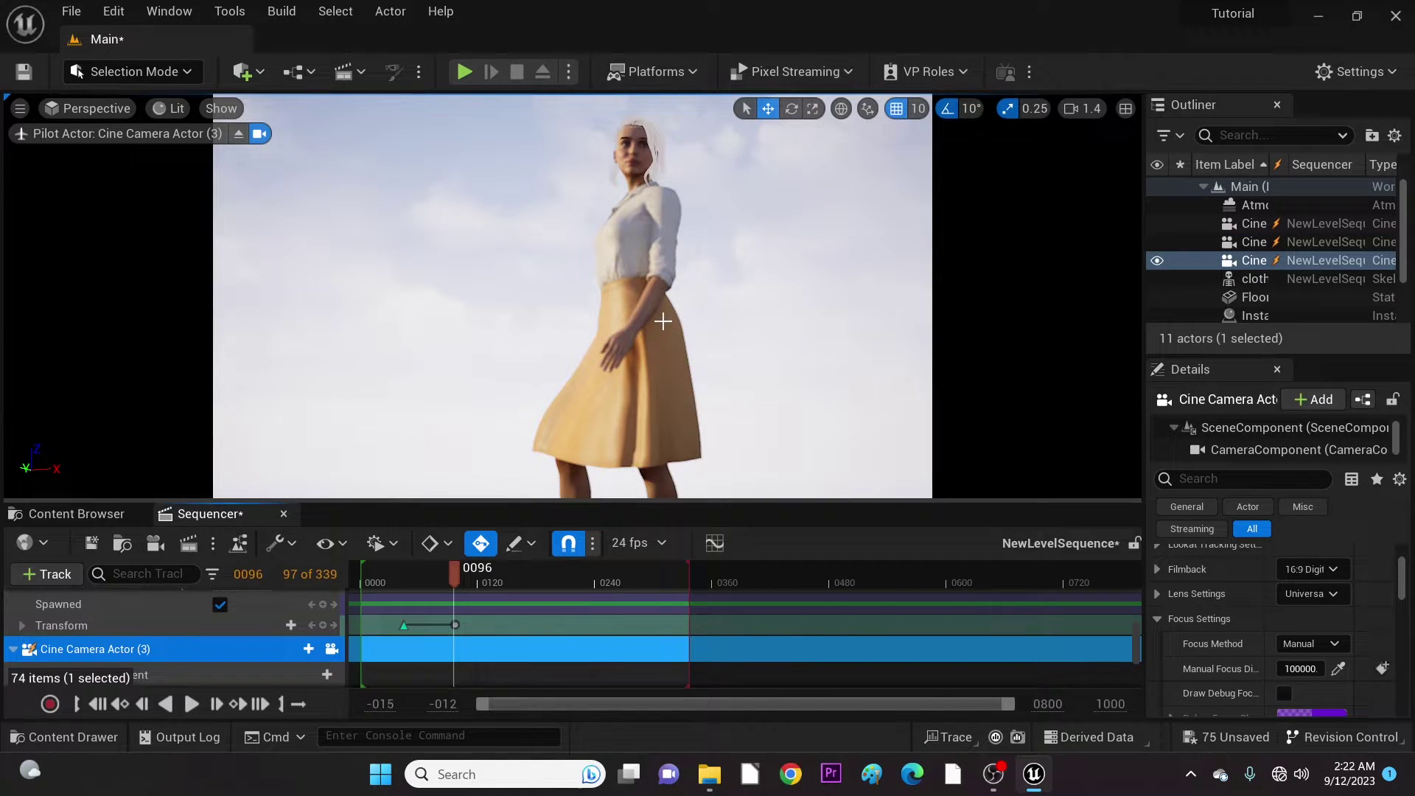
{"action": "right_click_drag", "start_coordinate": [719, 322], "coordinate": [660, 253]}
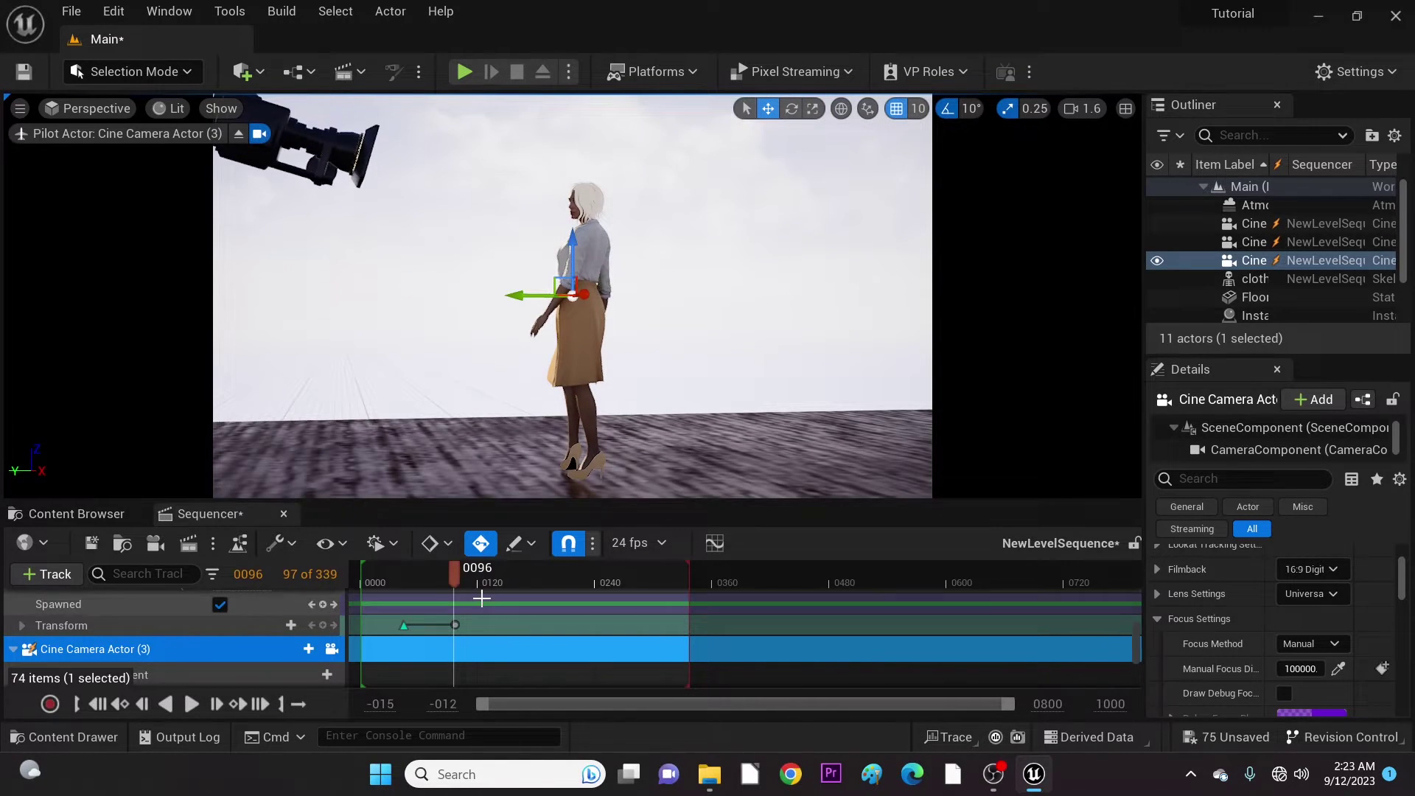
Step: Focus the third camera on the character and key its manual focus distance and transform at frame 96
{"action": "left_click", "coordinate": [581, 310]}
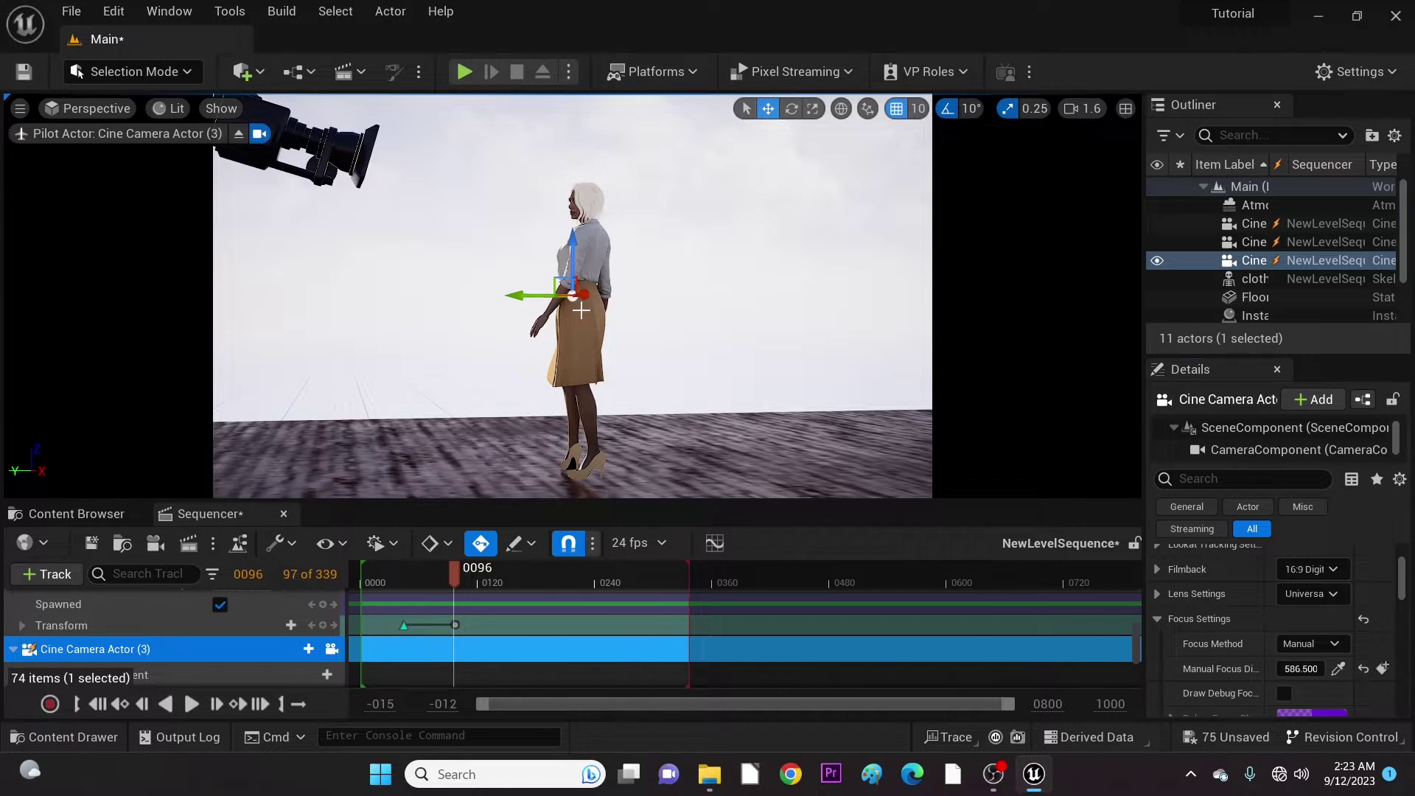
{"action": "scroll", "coordinate": [221, 649], "scroll_direction": "down", "scroll_amount": 3}
{"action": "left_click", "coordinate": [323, 653]}
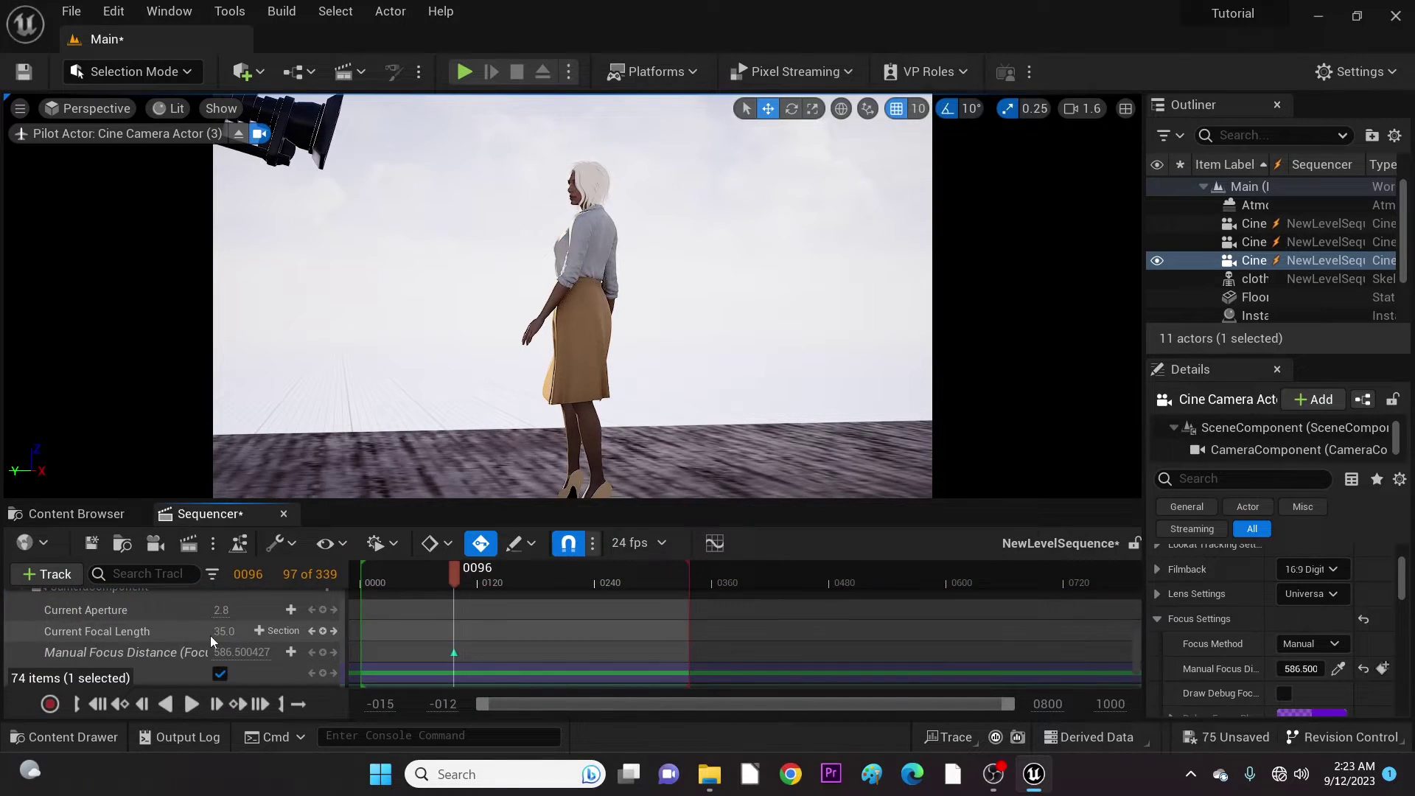
{"action": "scroll", "coordinate": [221, 634], "scroll_direction": "down", "scroll_amount": 2}
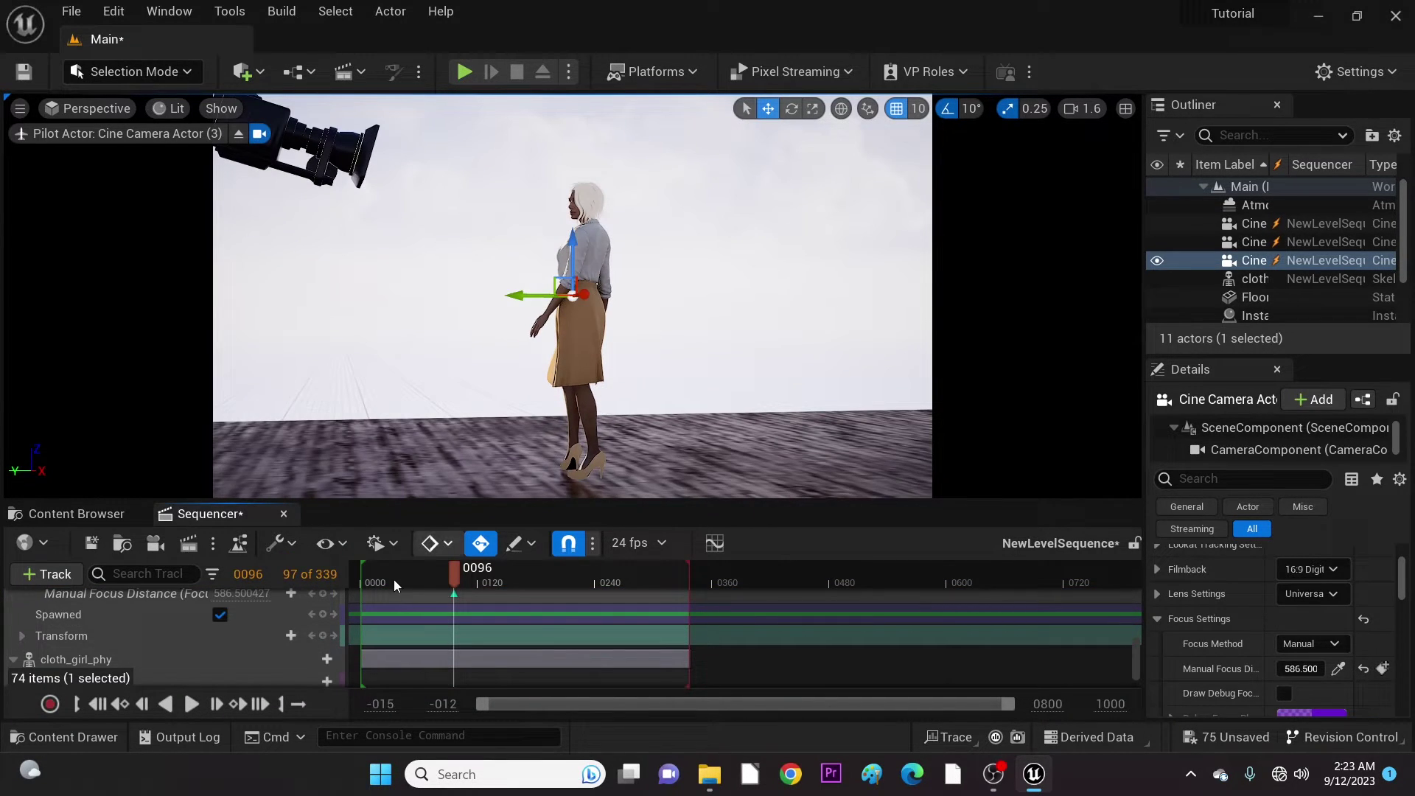
{"action": "left_click", "coordinate": [323, 636]}
{"action": "scroll", "coordinate": [331, 632], "scroll_direction": "up", "scroll_amount": 1}
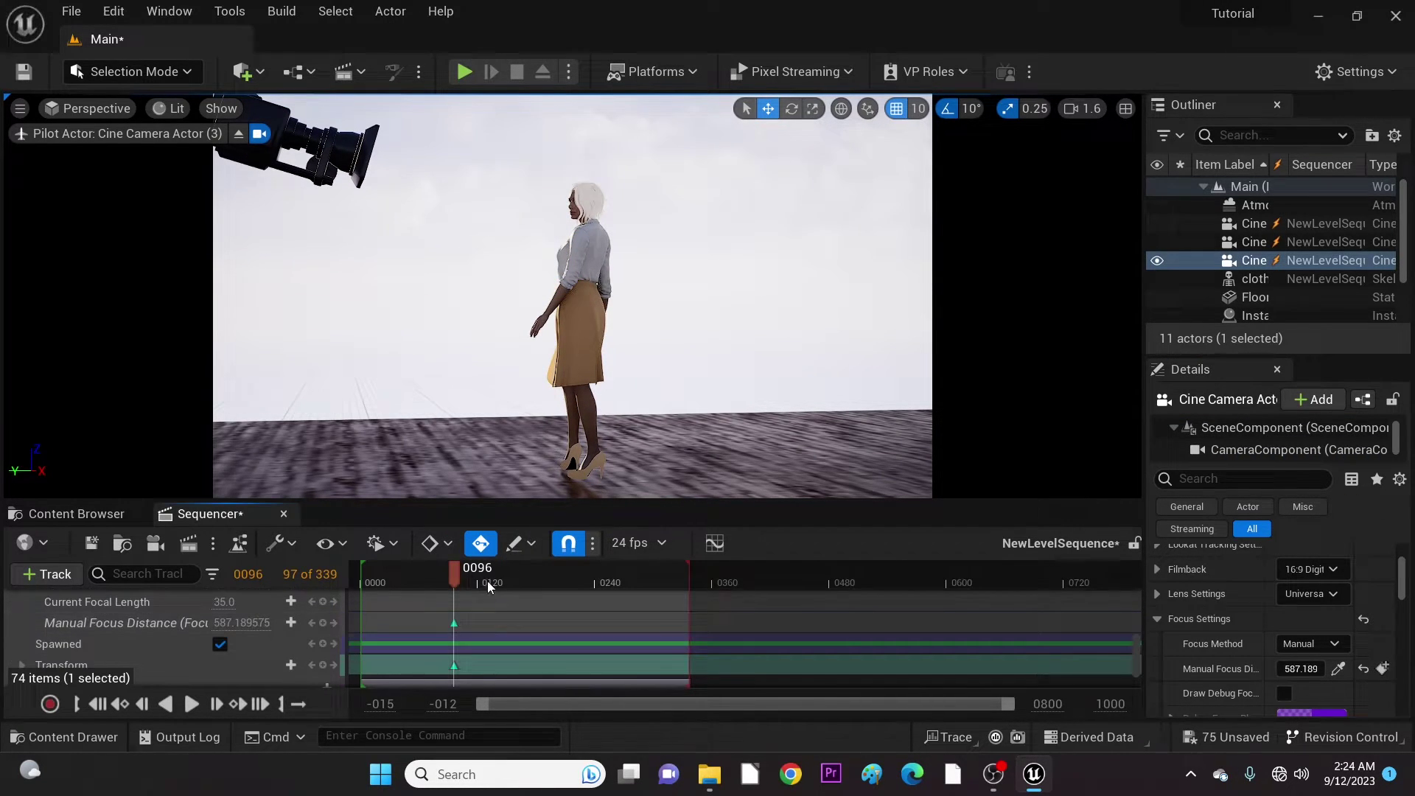
Step: At frame 143, reframe the third camera on the walking character and sample its focus distance from her body
{"action": "left_click_drag", "start_coordinate": [453, 574], "coordinate": [503, 579]}
{"action": "right_click_drag", "start_coordinate": [710, 399], "coordinate": [711, 399]}
{"action": "left_click", "coordinate": [1338, 669]}
{"action": "left_click", "coordinate": [584, 304]}
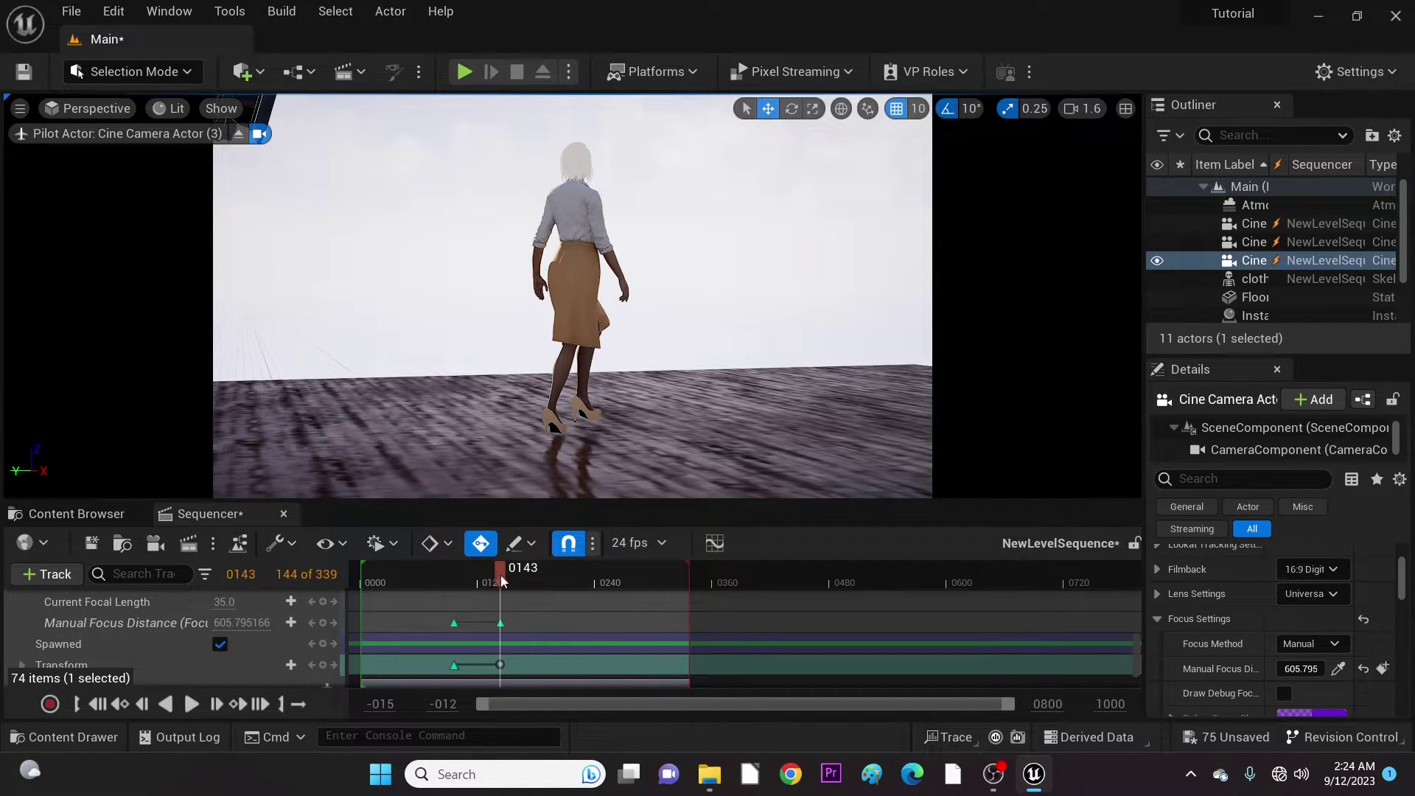
Step: Add a fourth cine camera at frame 144 and start moving it to reframe the walking character
{"action": "mouse_move", "coordinate": [501, 580]}
{"action": "left_mouse_down"}
{"action": "mouse_move", "coordinate": [472, 576]}
{"action": "mouse_move", "coordinate": [504, 582]}
{"action": "left_mouse_up"}
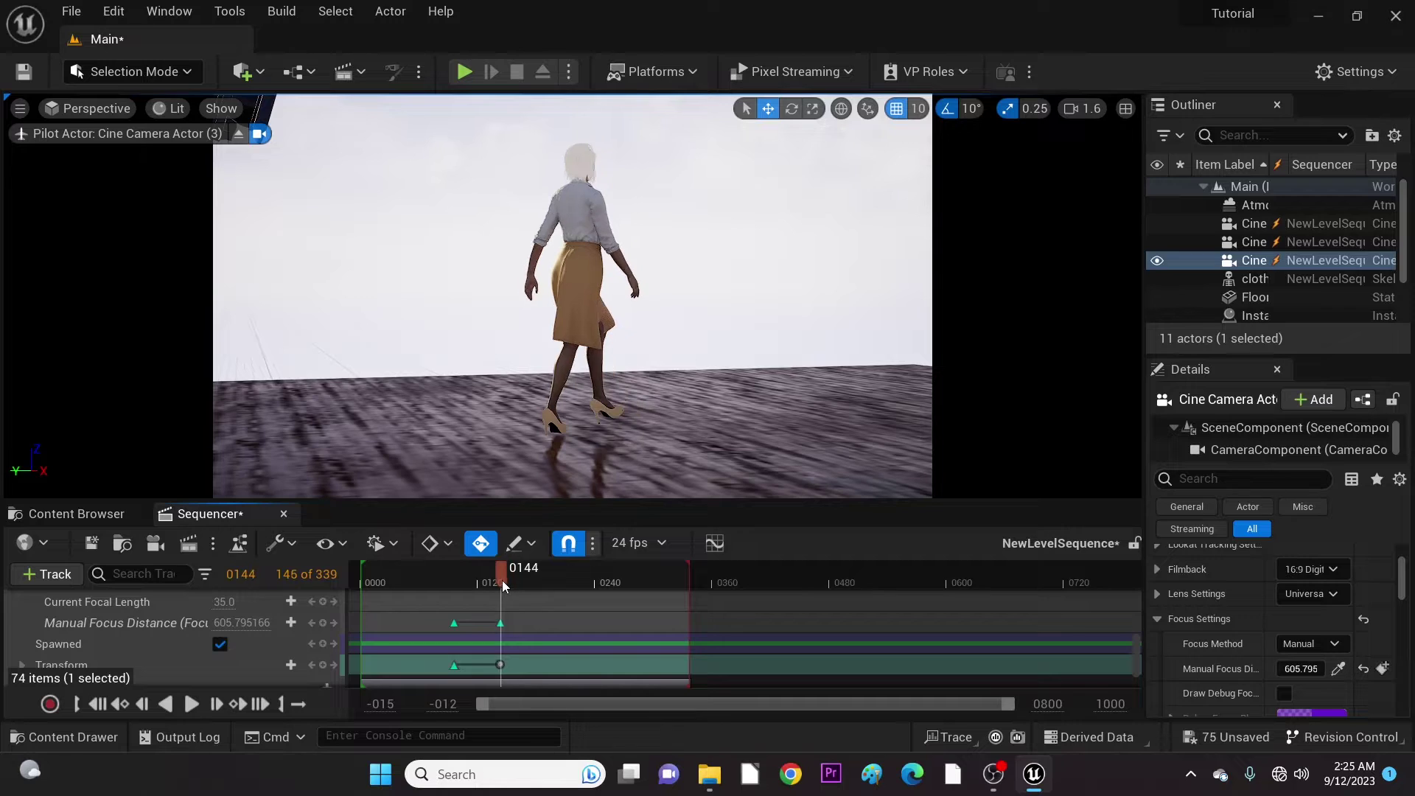
{"action": "left_click", "coordinate": [156, 548]}
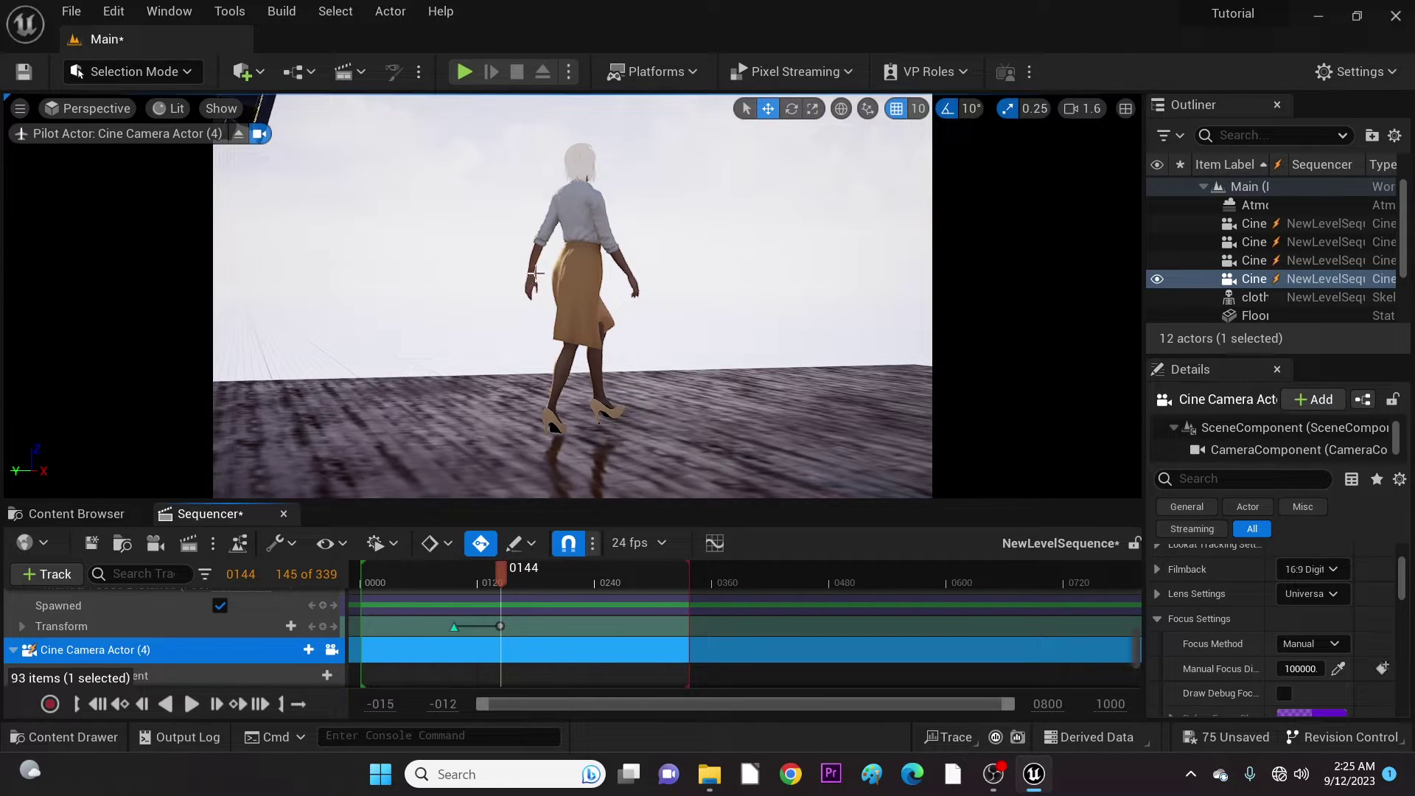
{"action": "scroll", "coordinate": [567, 221], "scroll_direction": "up", "scroll_amount": 5}
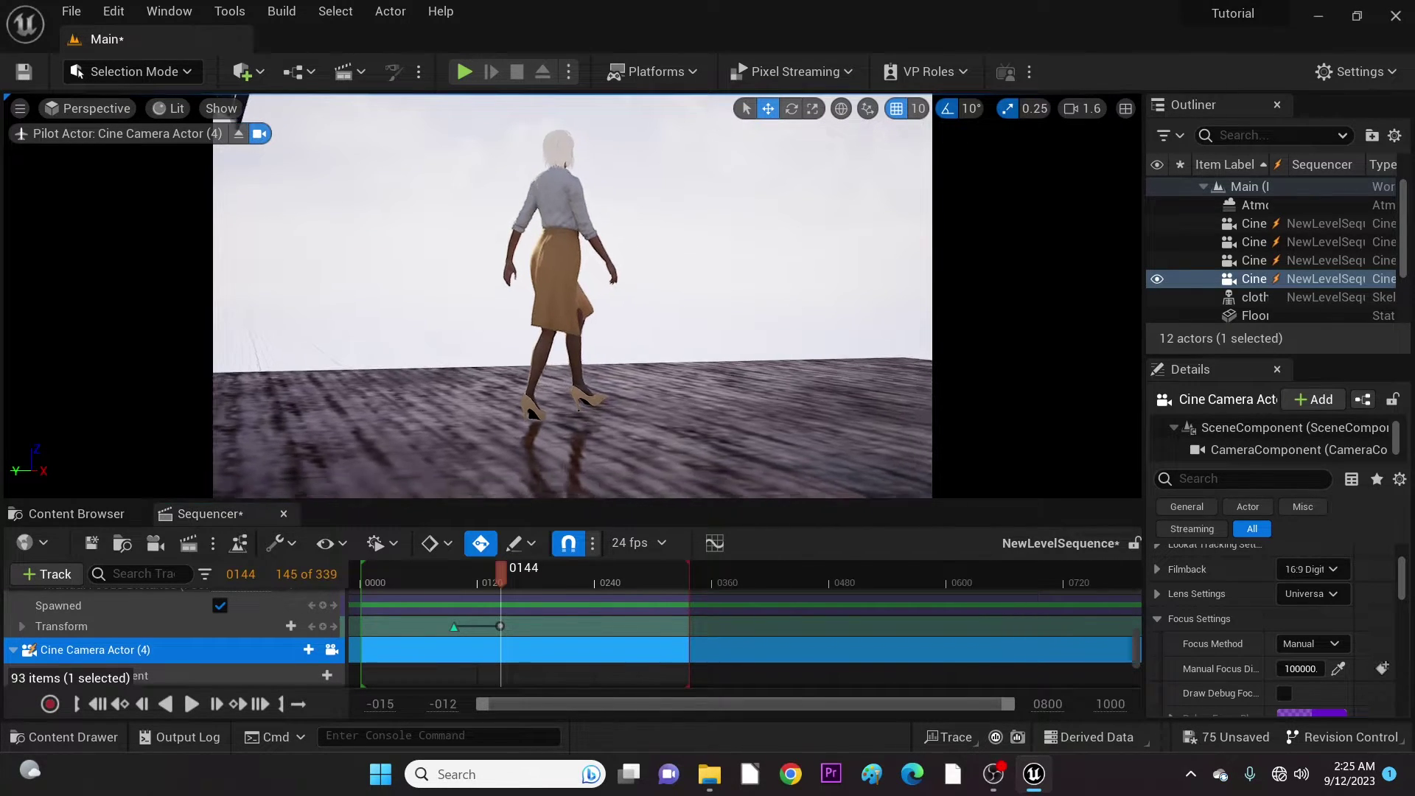
{"action": "scroll", "coordinate": [579, 221], "scroll_direction": "up", "scroll_amount": 5}
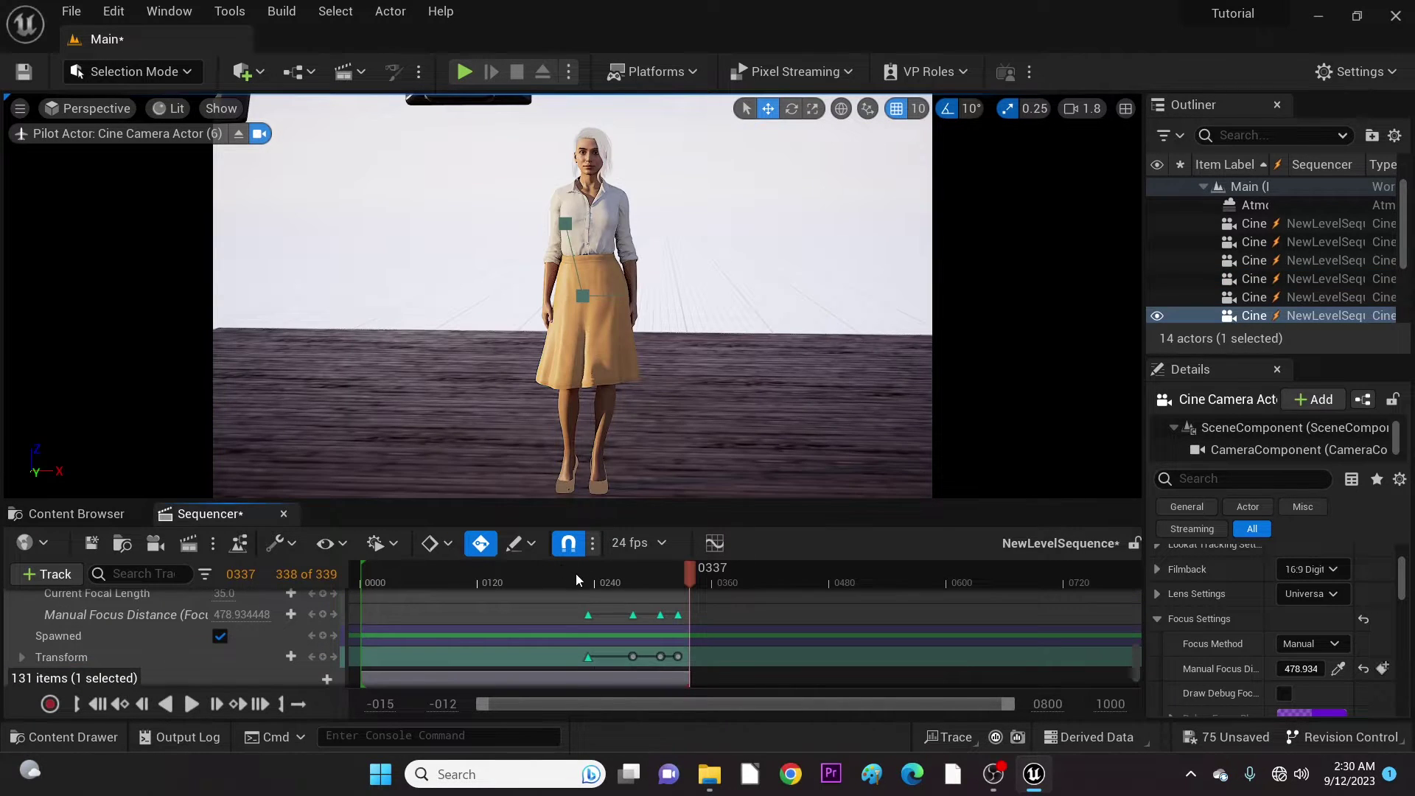
Step: Play the sequence and inspect the camera cuts track and the cameras it can bind to
{"action": "left_click", "coordinate": [577, 580]}
{"action": "key", "text": "space"}
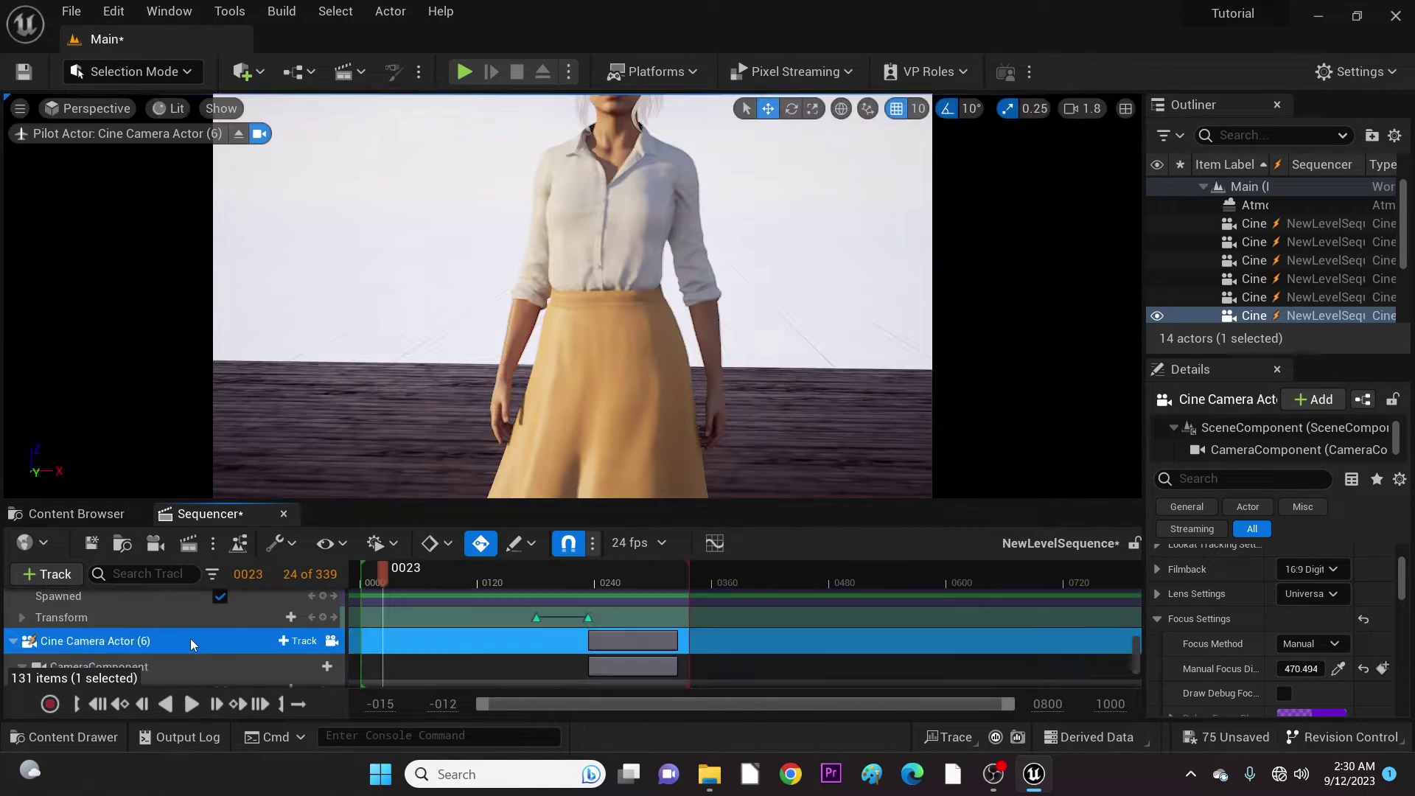
{"action": "scroll", "coordinate": [191, 636], "scroll_direction": "up", "scroll_amount": 2}
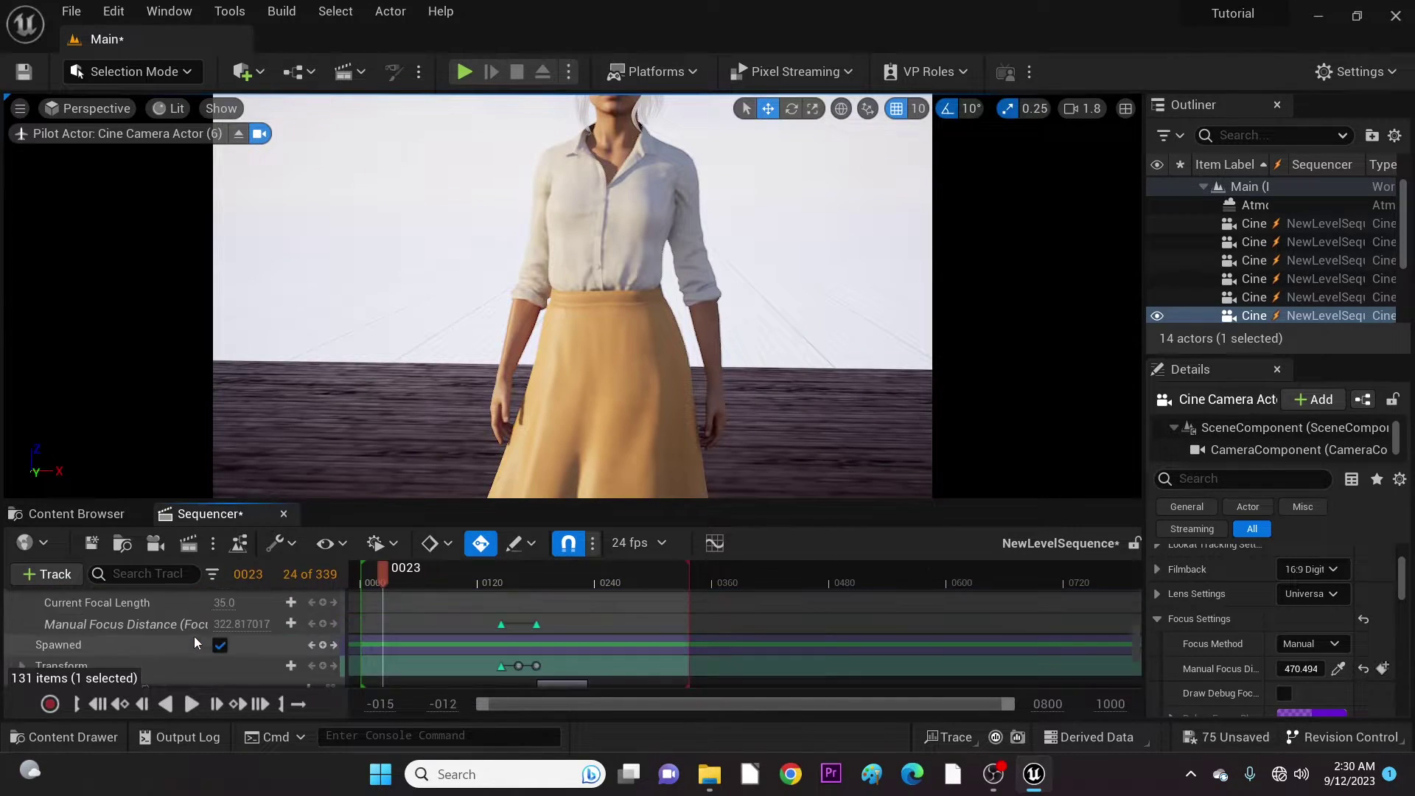
{"action": "scroll", "coordinate": [199, 634], "scroll_direction": "up", "scroll_amount": 5}
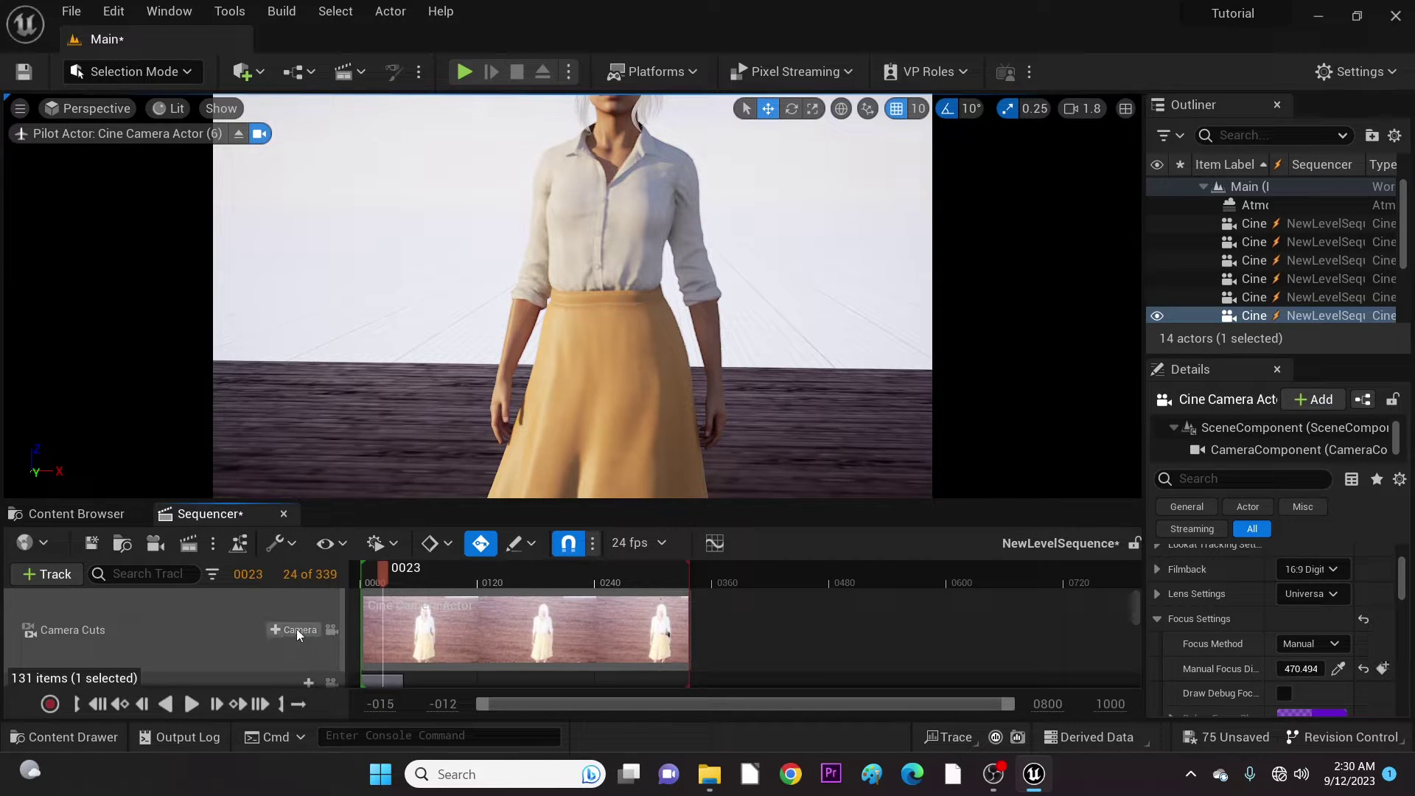
{"action": "left_click", "coordinate": [305, 631]}
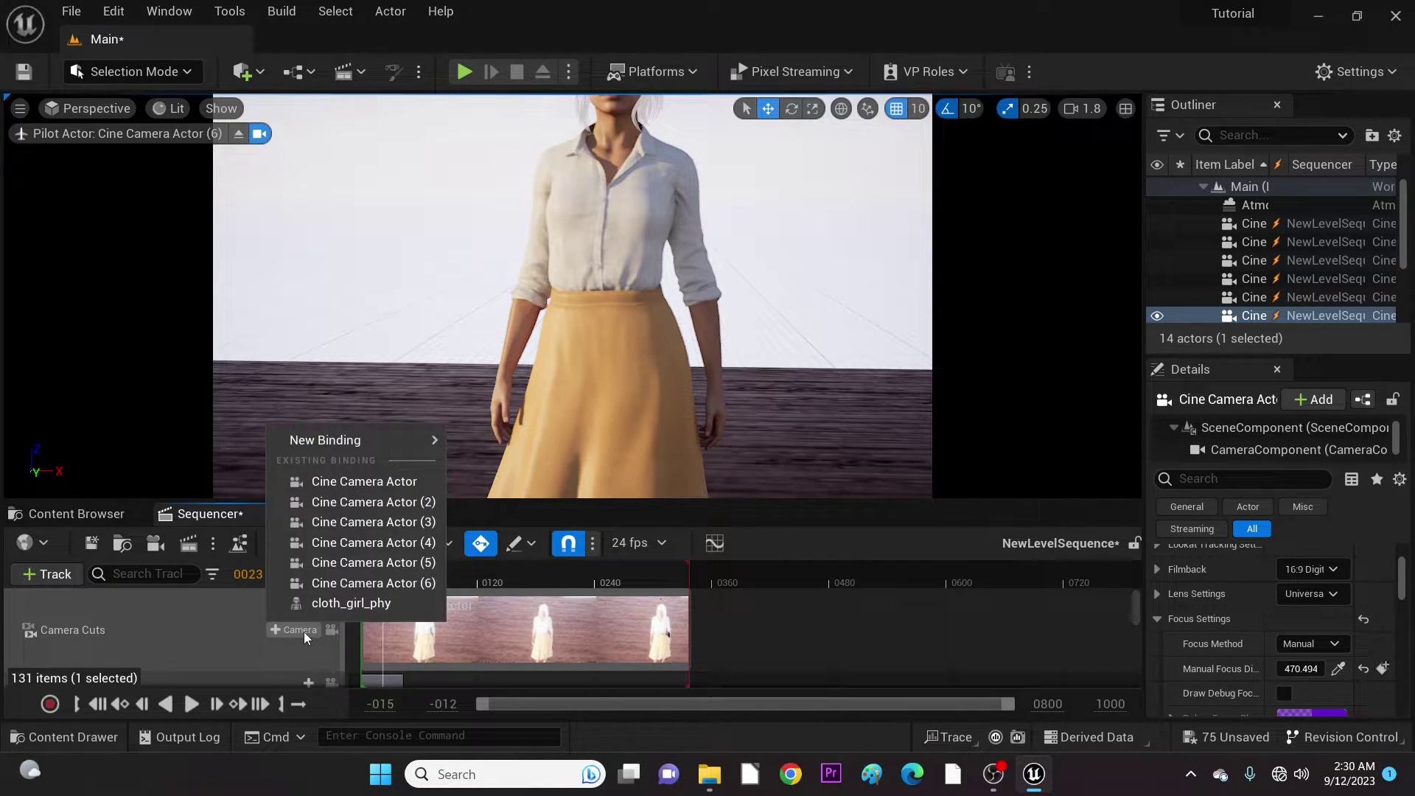
{"action": "left_click", "coordinate": [305, 631]}
{"action": "scroll", "coordinate": [435, 623], "scroll_direction": "down", "scroll_amount": 5}
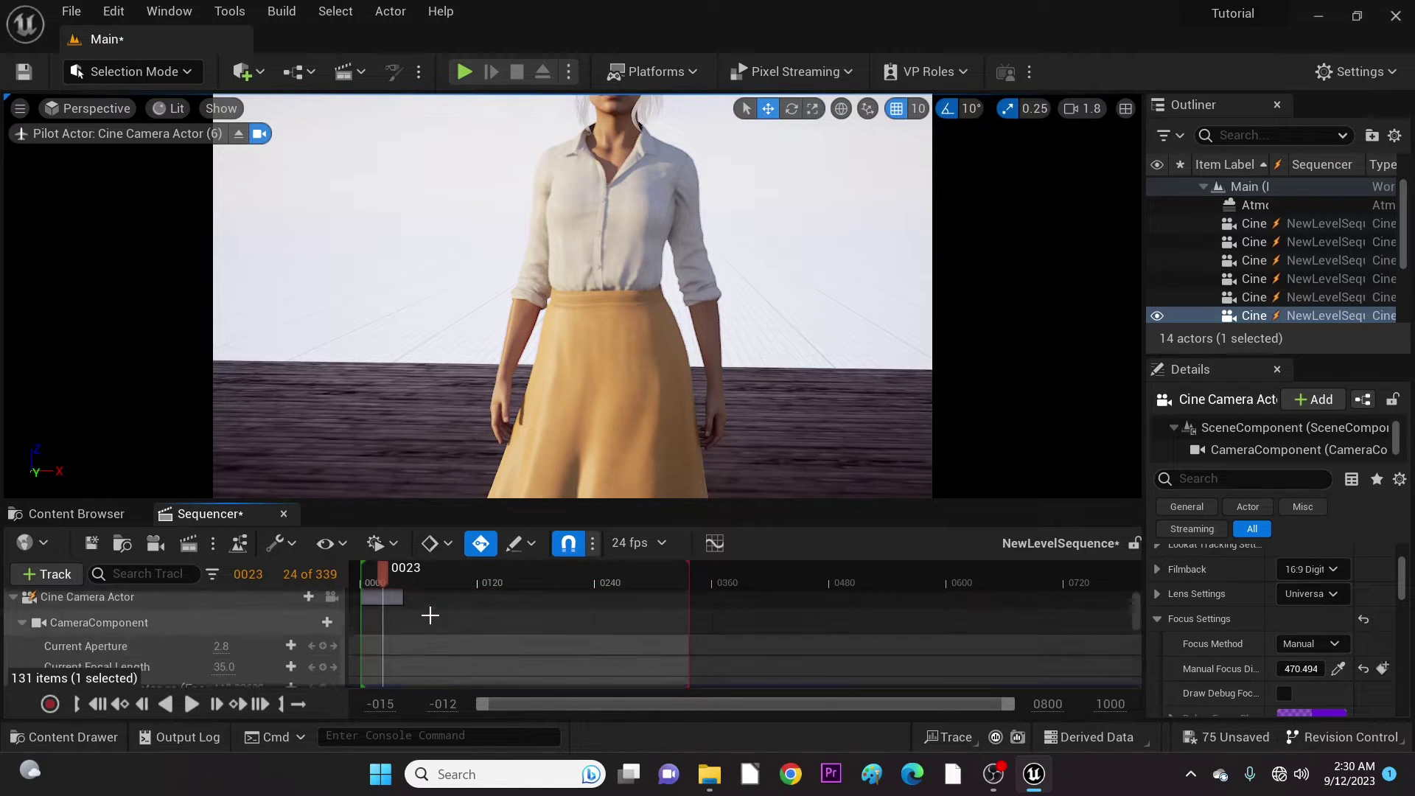
{"action": "scroll", "coordinate": [430, 614], "scroll_direction": "up", "scroll_amount": 5}
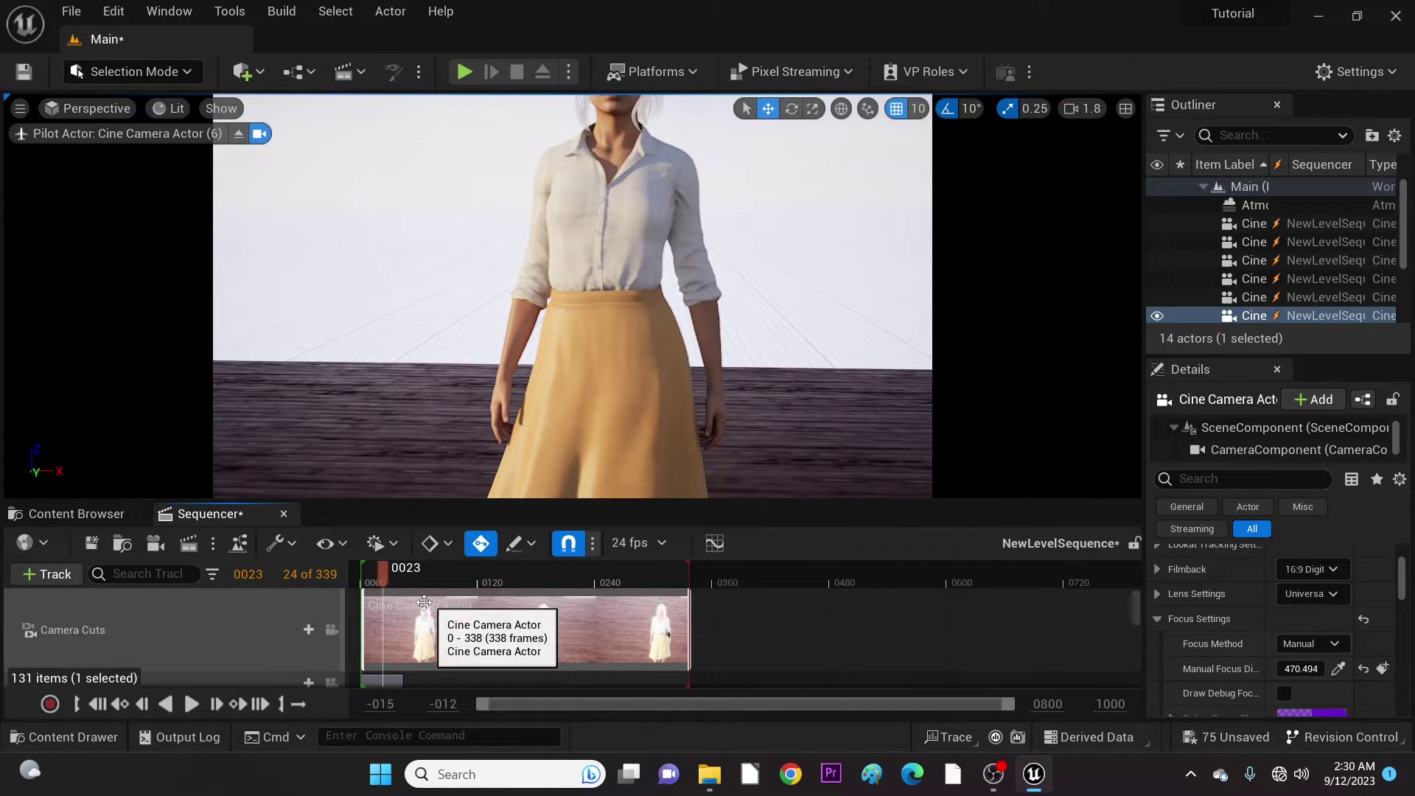
Step: Add a camera cut to Cine Camera Actor (2) at frame 45, where the first camera's section ends
{"action": "left_click_drag", "start_coordinate": [382, 578], "coordinate": [405, 578]}
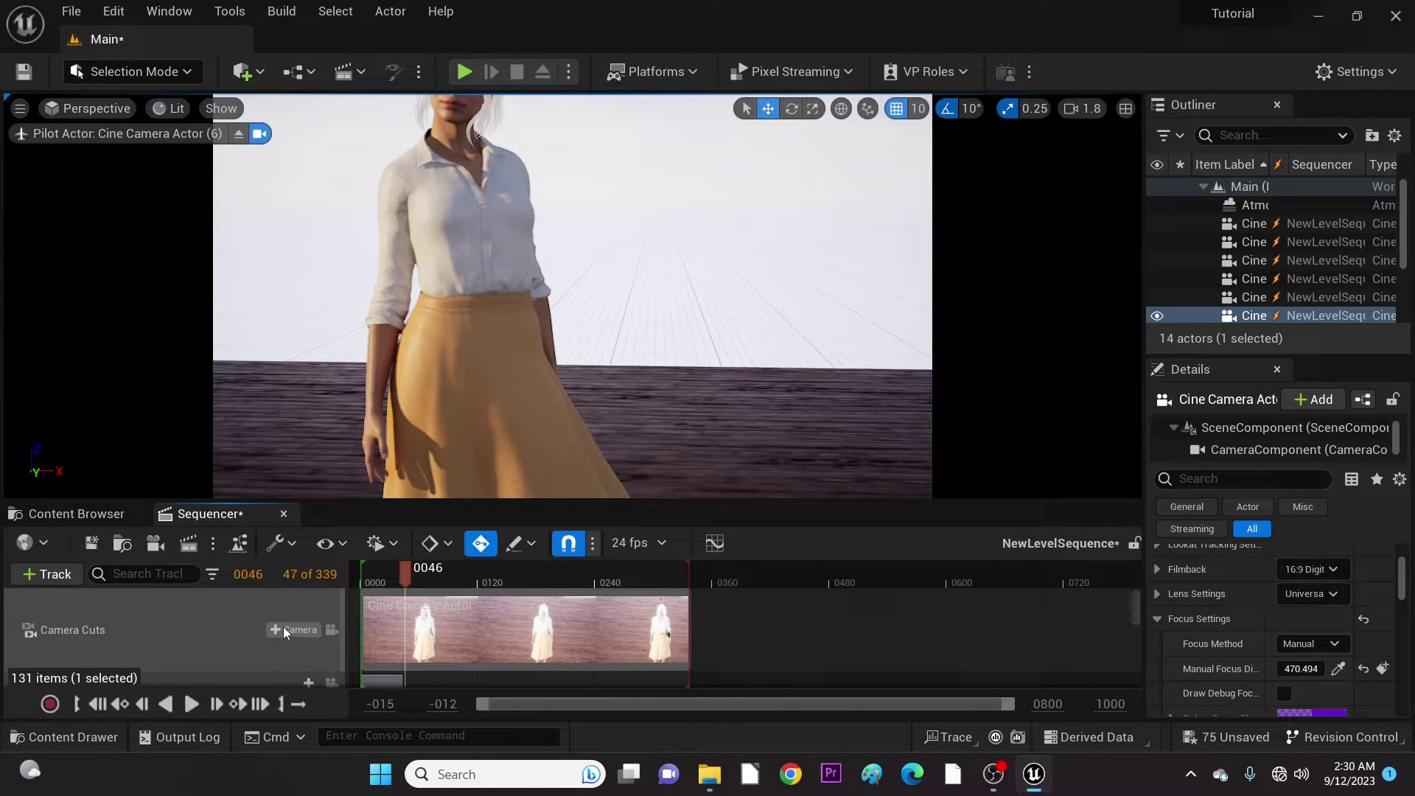
{"action": "scroll", "coordinate": [445, 645], "scroll_direction": "down", "scroll_amount": 5}
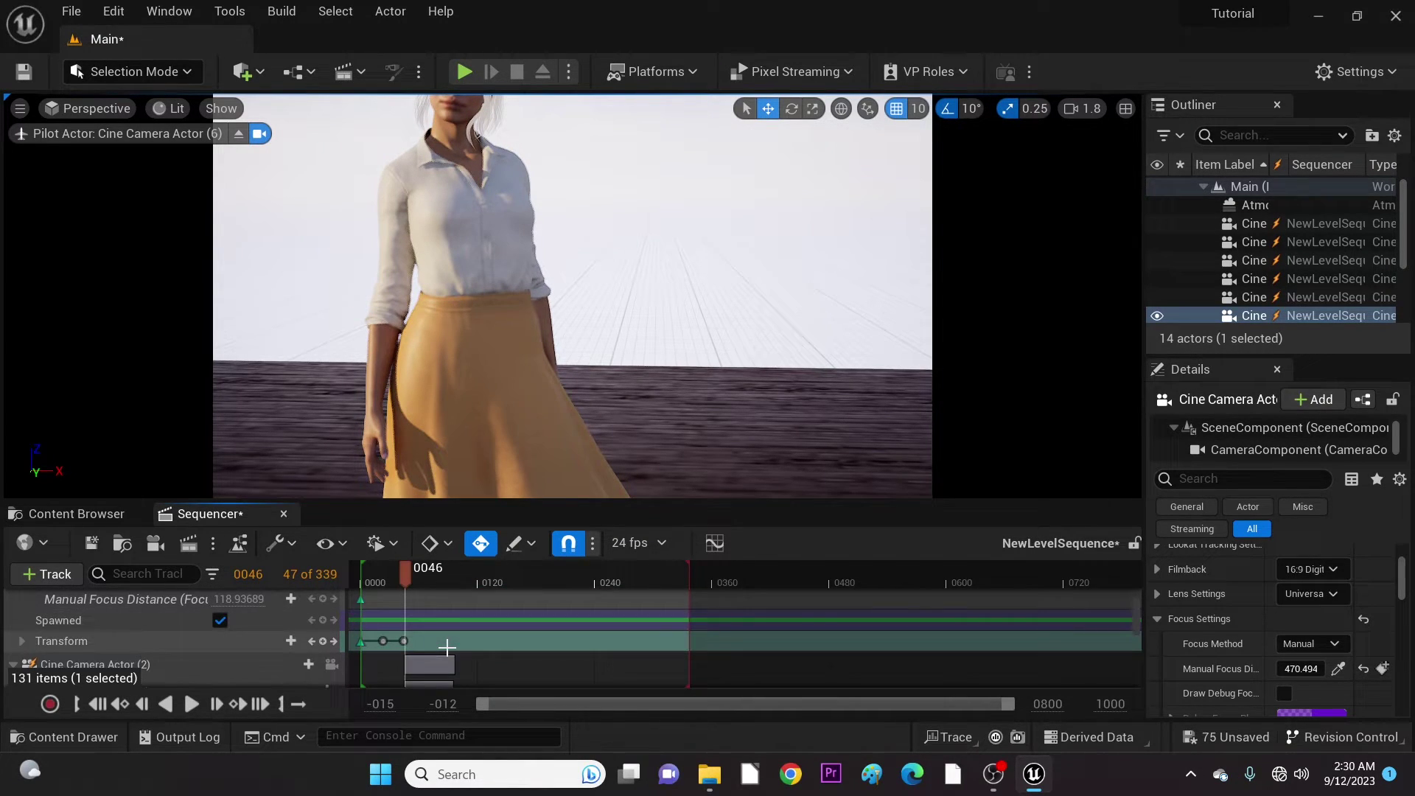
{"action": "scroll", "coordinate": [447, 647], "scroll_direction": "down", "scroll_amount": 3}
{"action": "scroll", "coordinate": [445, 640], "scroll_direction": "up", "scroll_amount": 1}
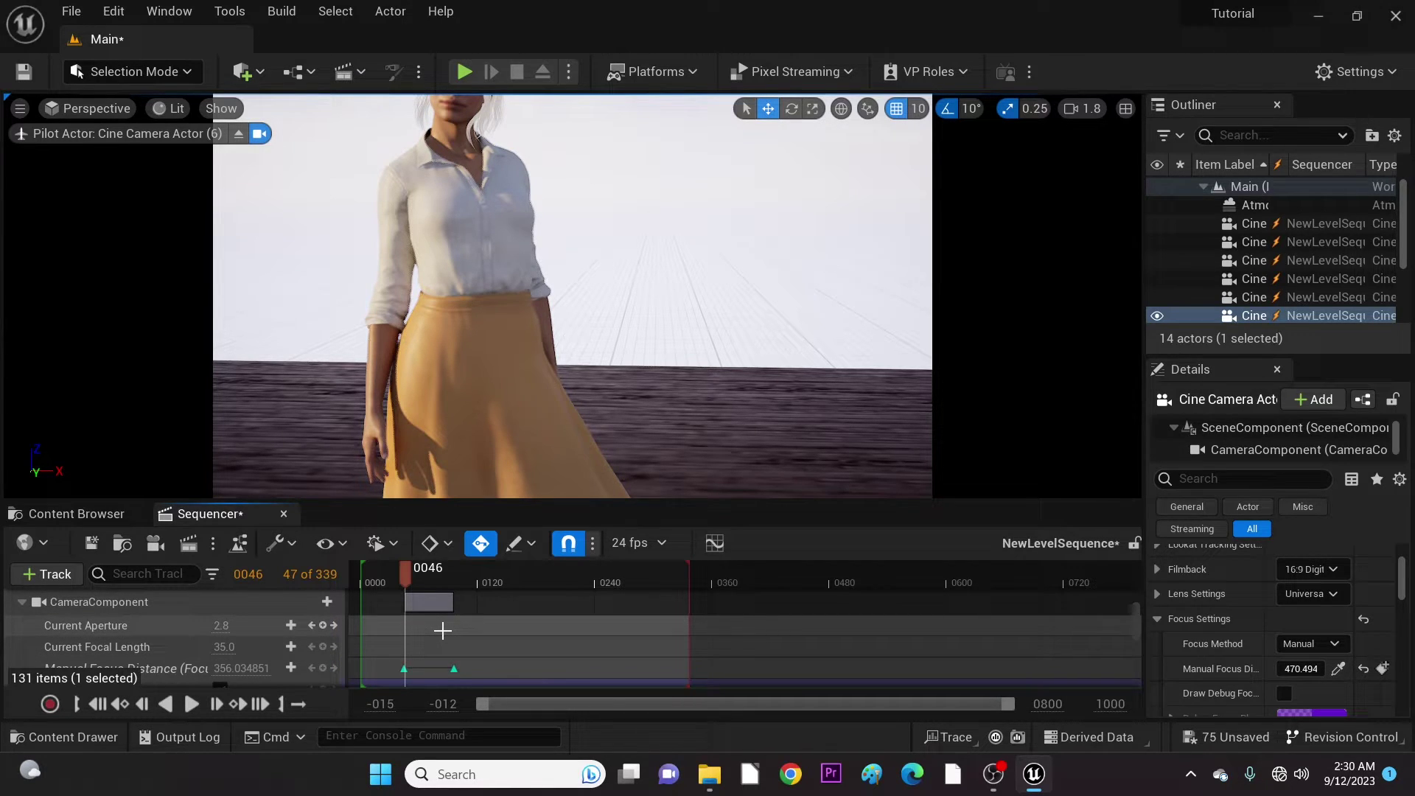
{"action": "key", "text": "Left"}
{"action": "scroll", "coordinate": [469, 620], "scroll_direction": "down", "scroll_amount": 4}
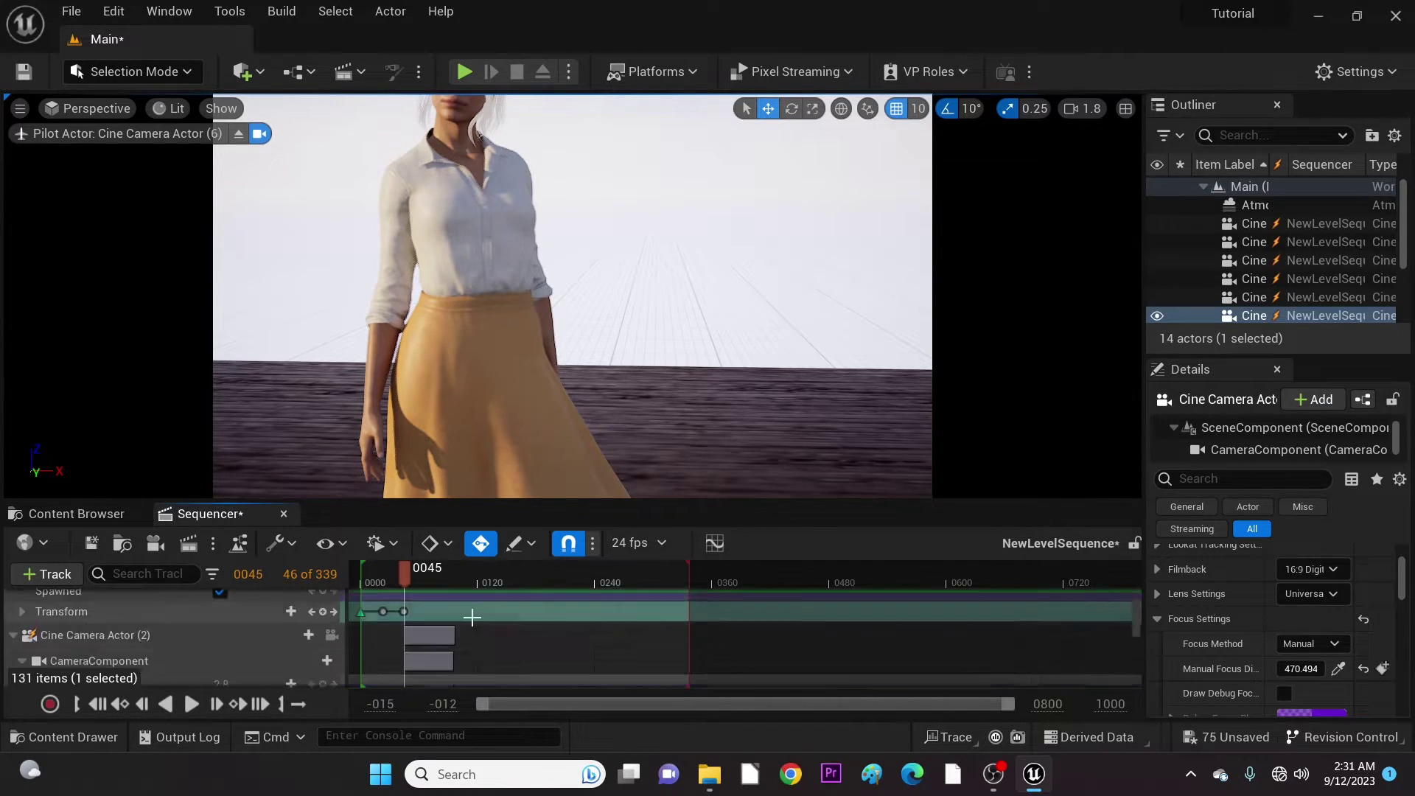
{"action": "scroll", "coordinate": [472, 621], "scroll_direction": "up", "scroll_amount": 6}
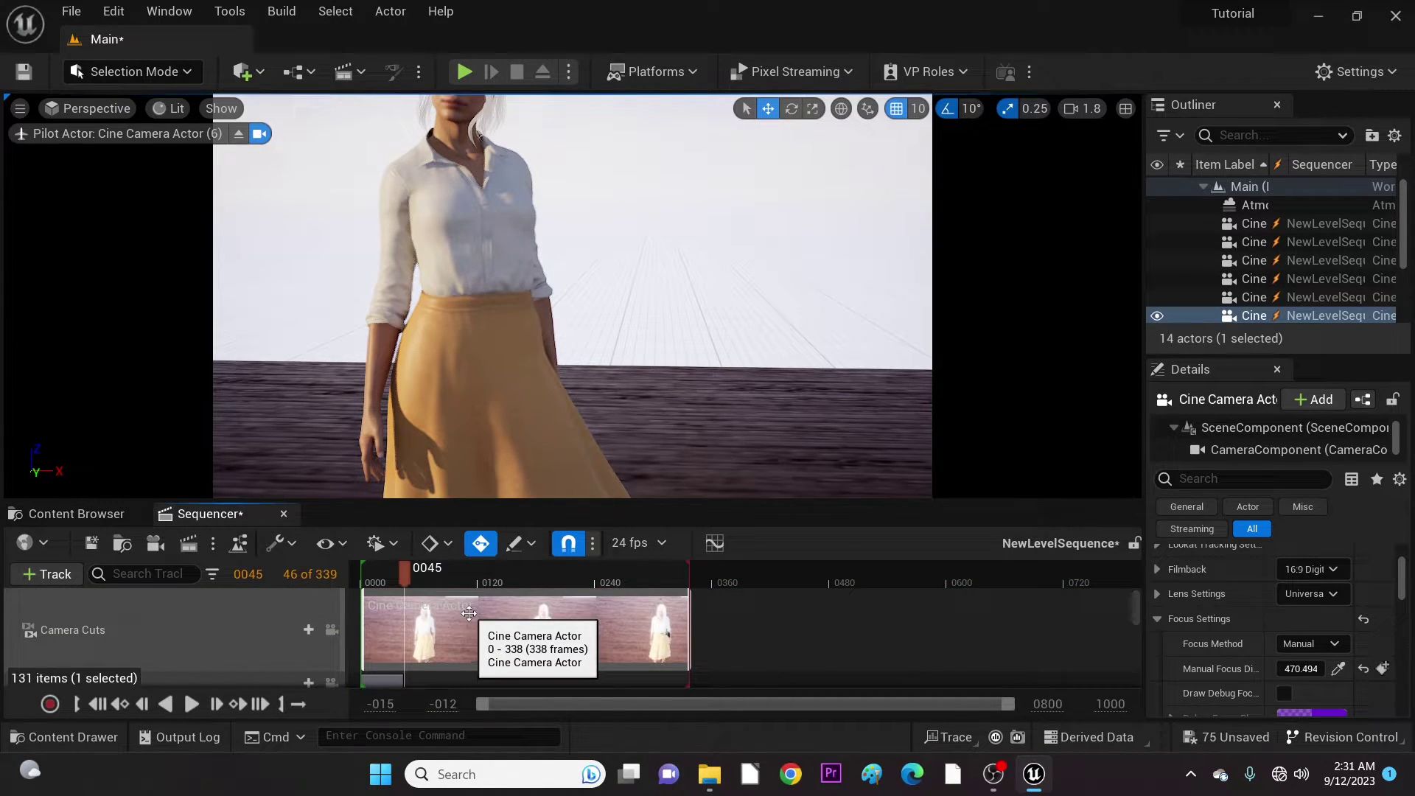
{"action": "left_click", "coordinate": [286, 631]}
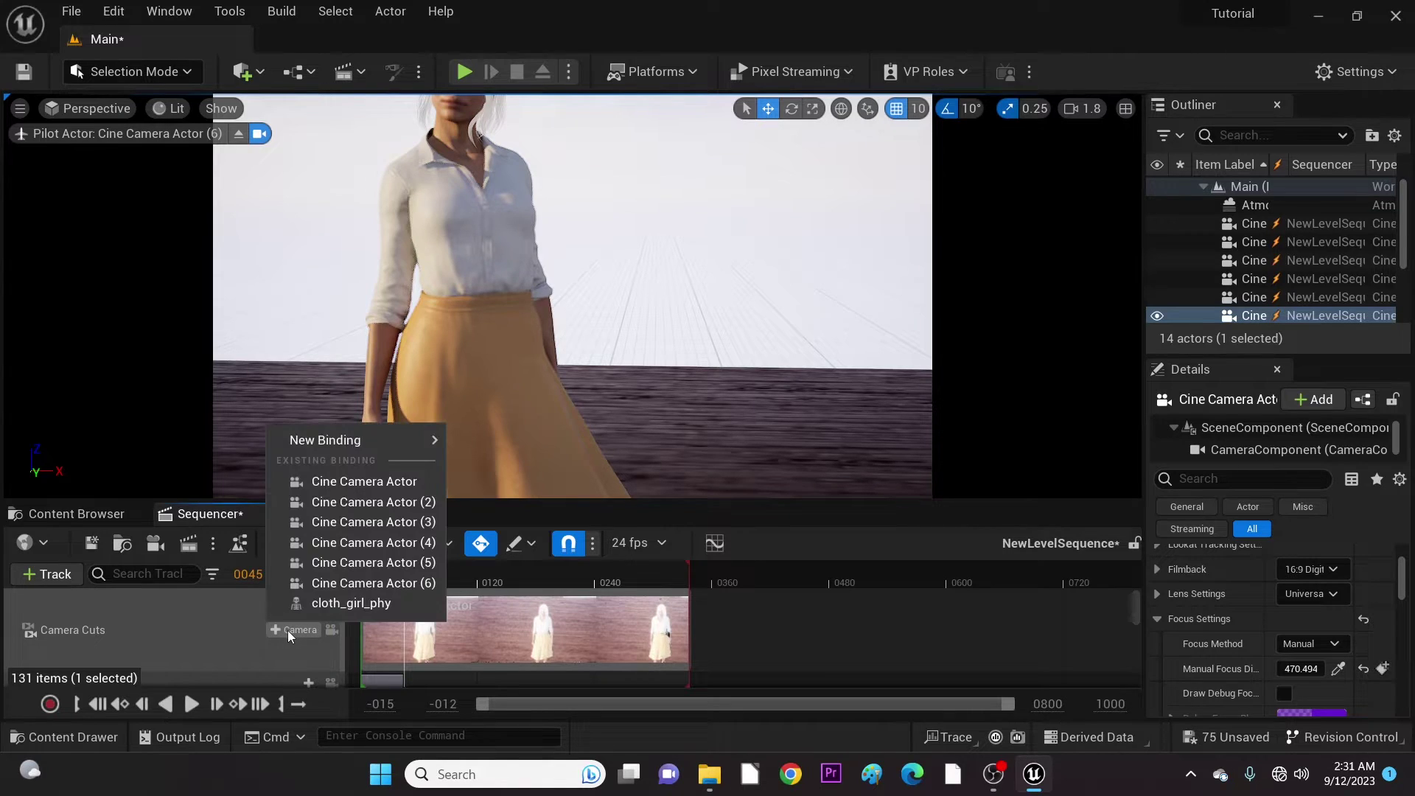
{"action": "left_click", "coordinate": [365, 501]}
Step: Collapse the first camera's tracks and add a camera cut to Cine Camera Actor (3) at frame 97
{"action": "left_click", "coordinate": [106, 628]}
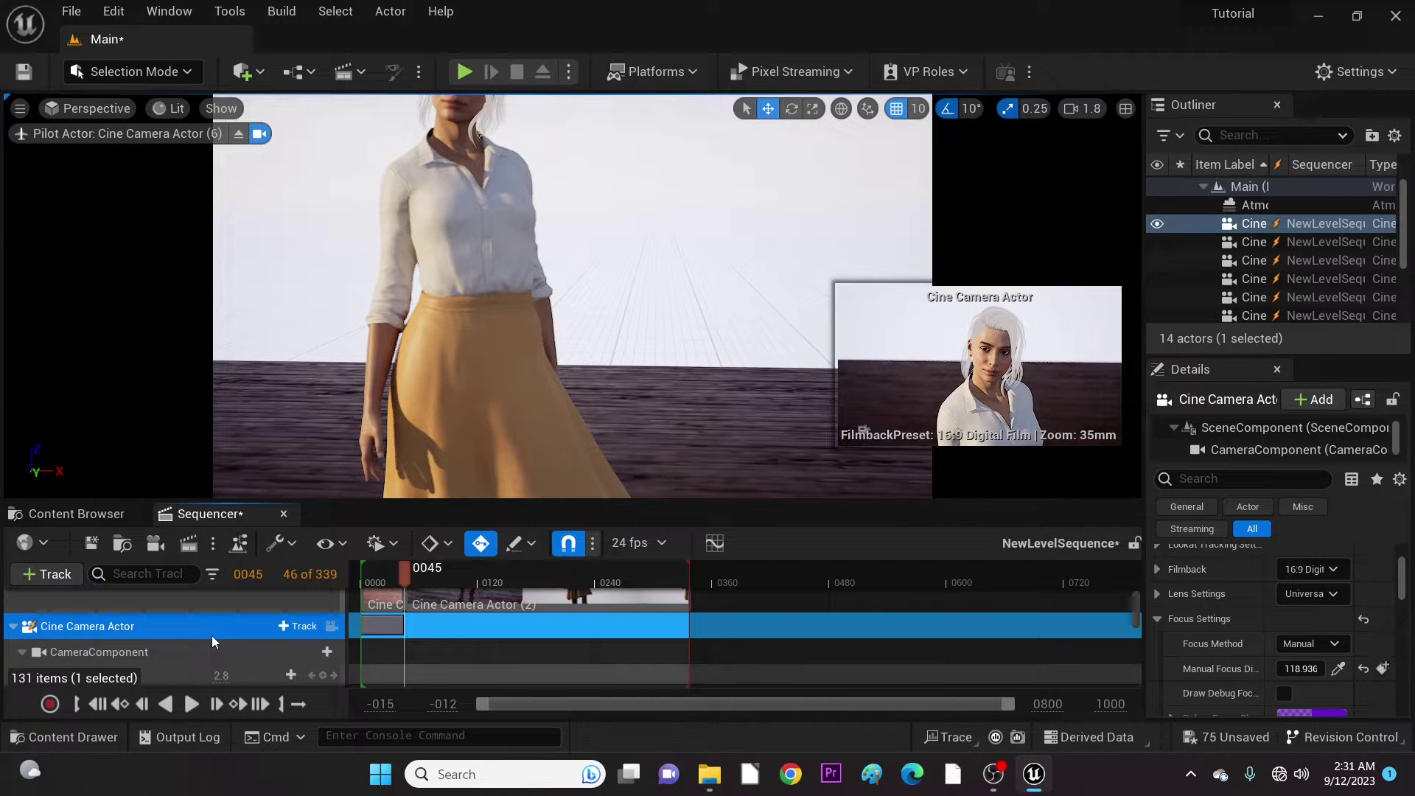
{"action": "left_click", "coordinate": [13, 627]}
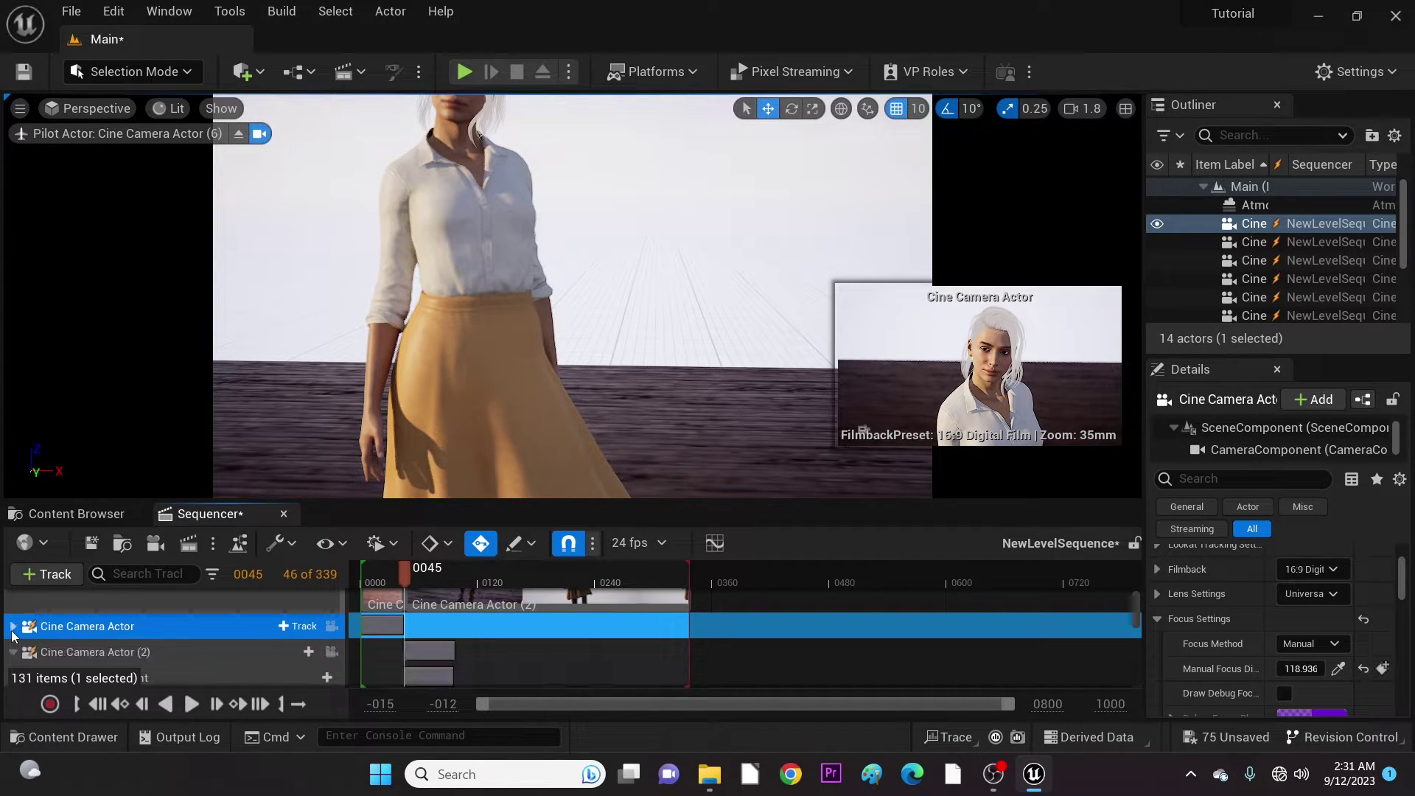
{"action": "left_click", "coordinate": [122, 652]}
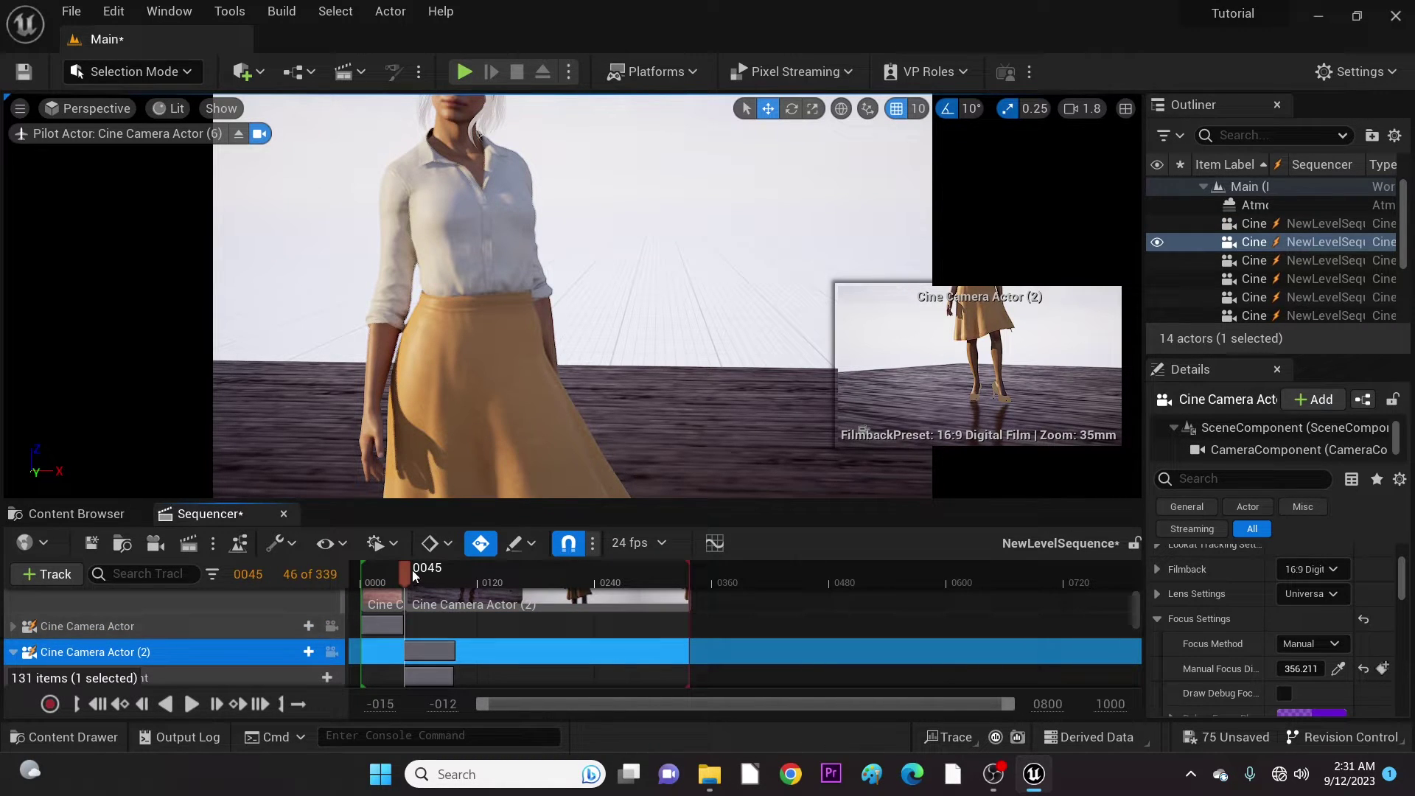
{"action": "left_click_drag", "start_coordinate": [409, 571], "coordinate": [456, 576]}
{"action": "scroll", "coordinate": [232, 621], "scroll_direction": "up", "scroll_amount": 2}
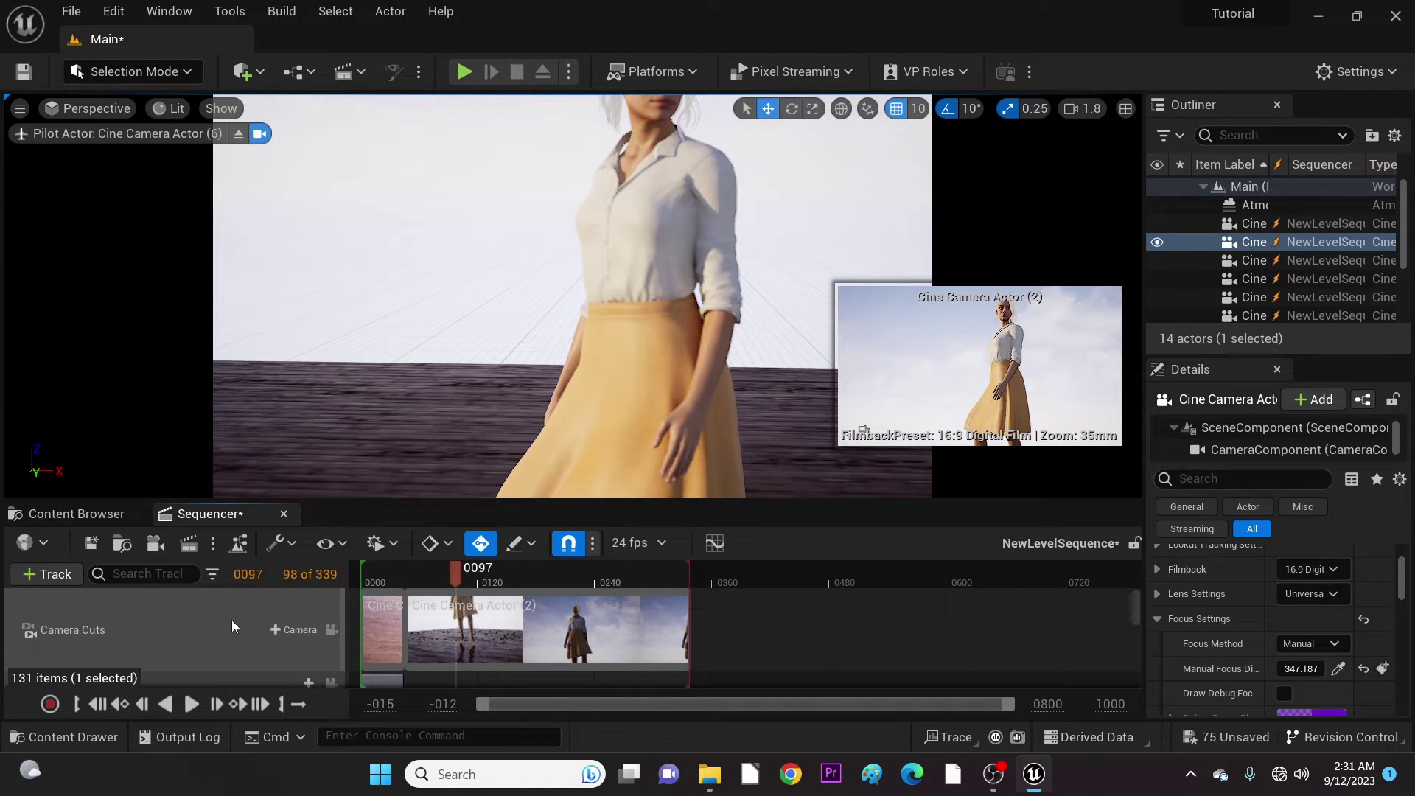
{"action": "left_click", "coordinate": [289, 625]}
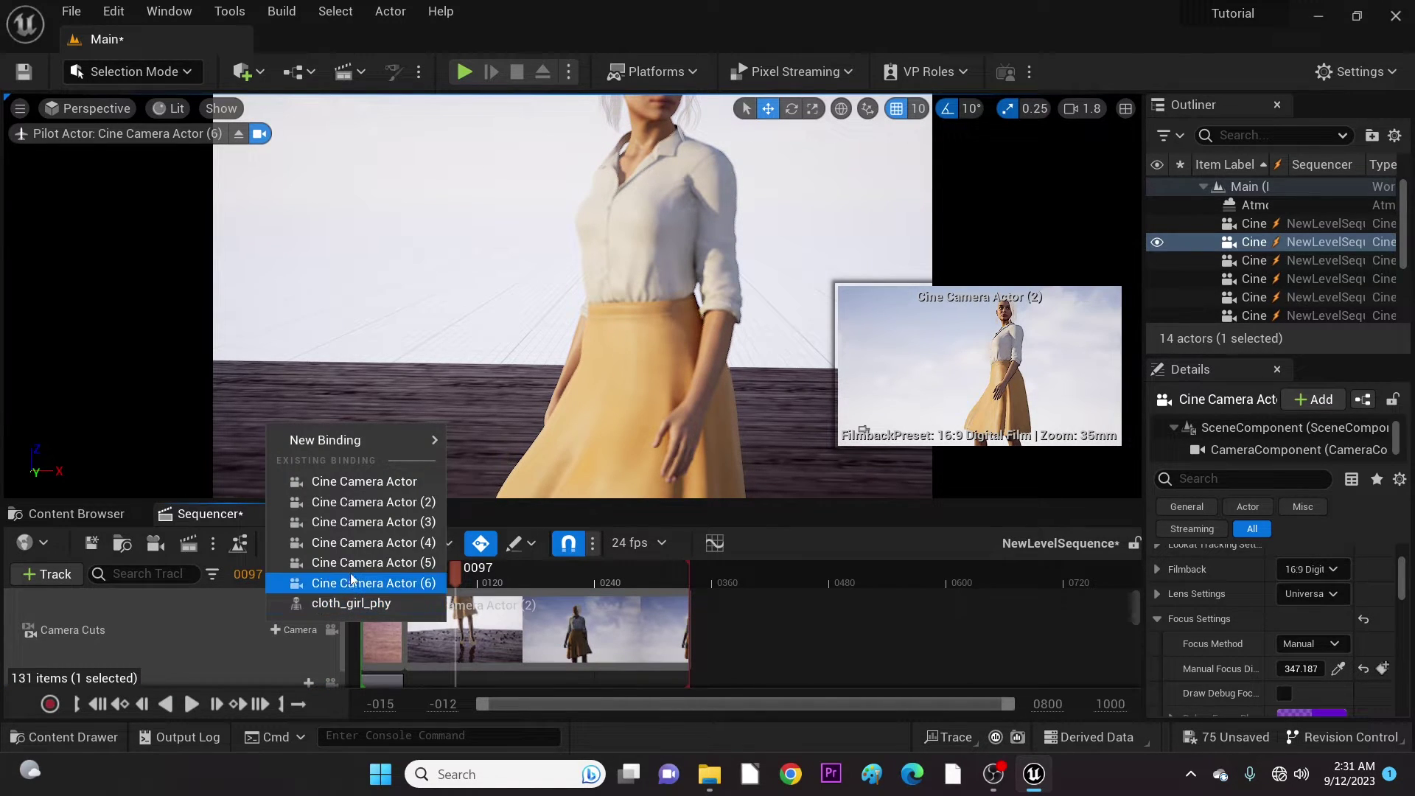
{"action": "left_click", "coordinate": [377, 528]}
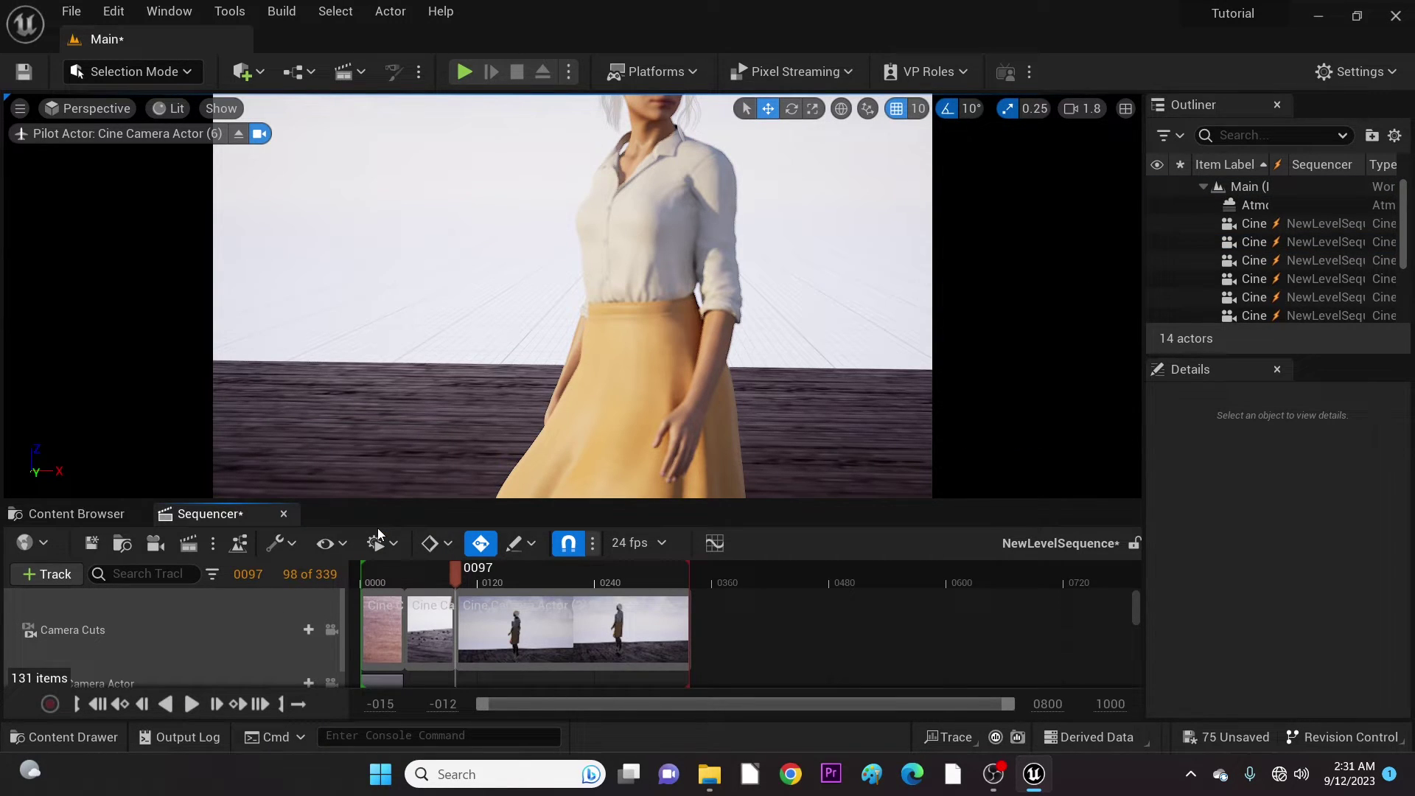
Step: Collapse the second and third cameras' tracks and add a camera cut to Cine Camera Actor (4) at frame 143
{"action": "scroll", "coordinate": [230, 640], "scroll_direction": "down", "scroll_amount": 5}
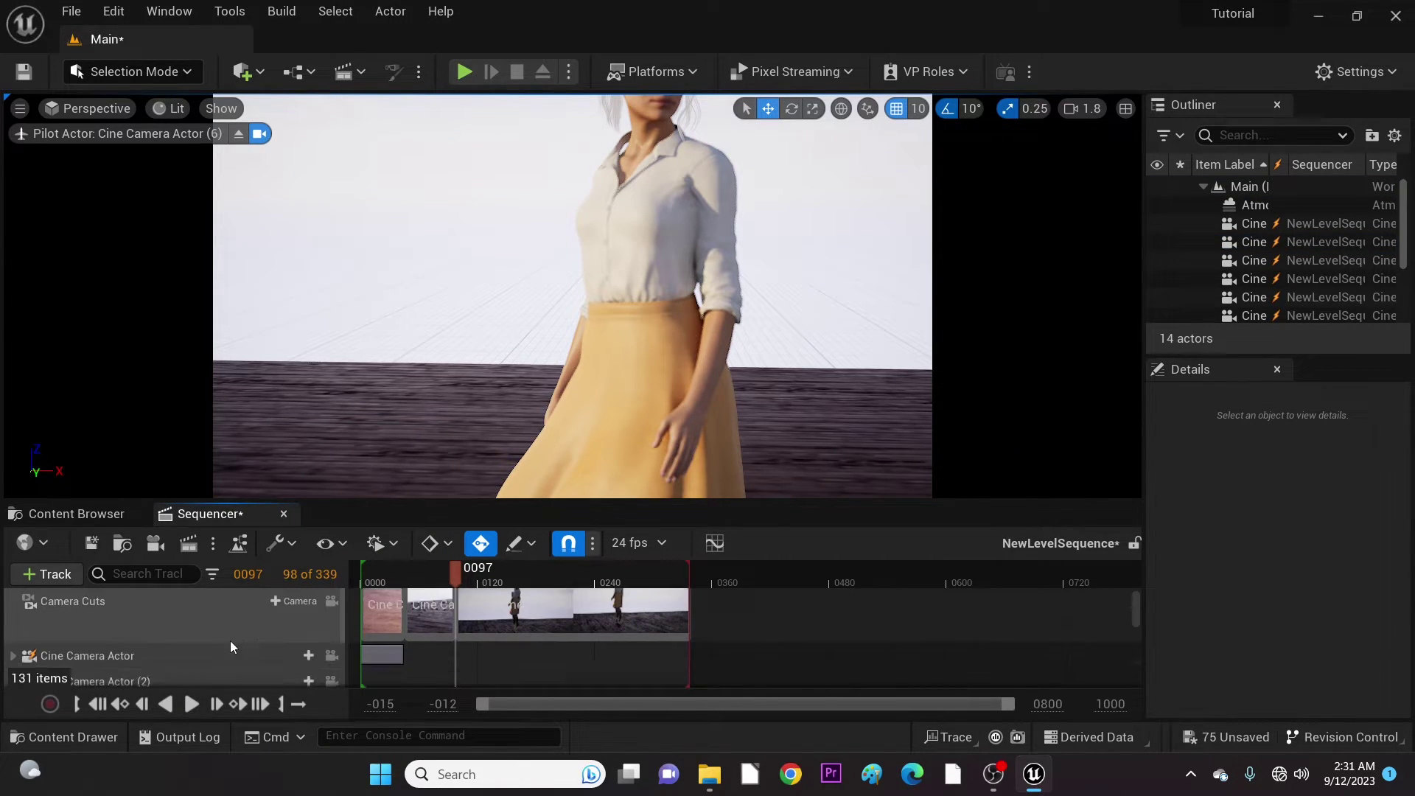
{"action": "scroll", "coordinate": [230, 639], "scroll_direction": "down", "scroll_amount": 3}
{"action": "scroll", "coordinate": [230, 638], "scroll_direction": "up", "scroll_amount": 4}
{"action": "left_click", "coordinate": [13, 623]}
{"action": "left_click", "coordinate": [83, 650]}
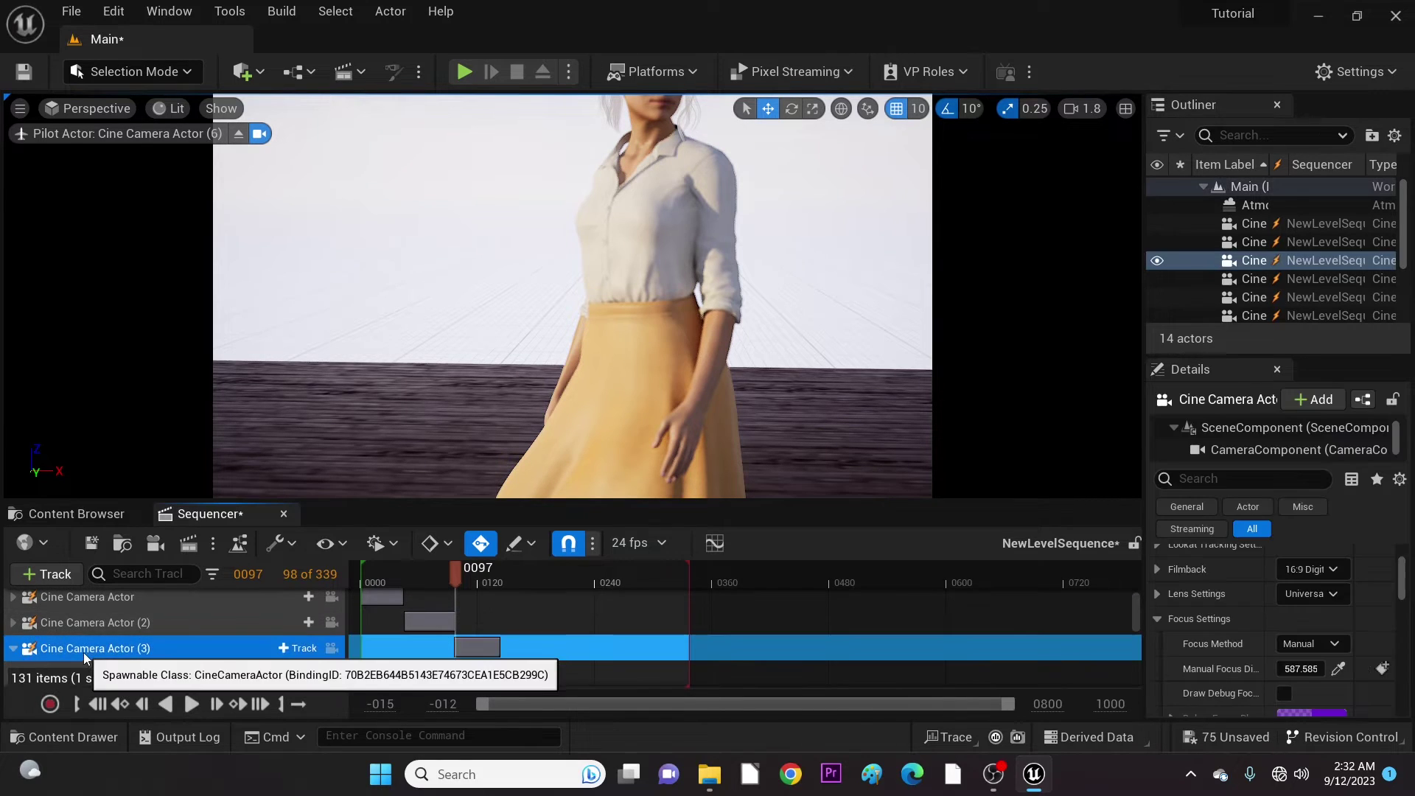
{"action": "left_click_drag", "start_coordinate": [457, 578], "coordinate": [499, 585]}
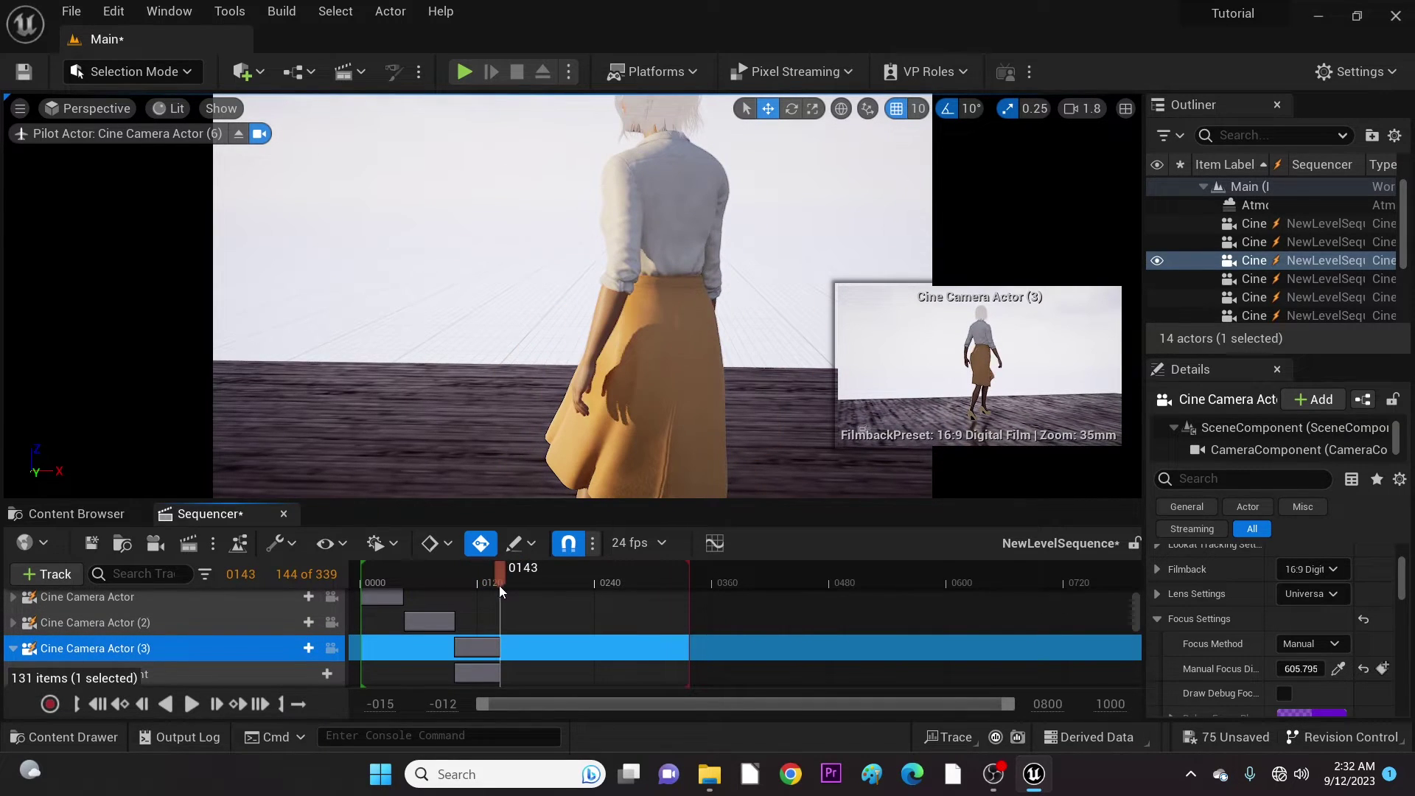
{"action": "scroll", "coordinate": [293, 631], "scroll_direction": "up", "scroll_amount": 3}
{"action": "scroll", "coordinate": [295, 642], "scroll_direction": "down", "scroll_amount": 5}
{"action": "scroll", "coordinate": [59, 643], "scroll_direction": "up", "scroll_amount": 2}
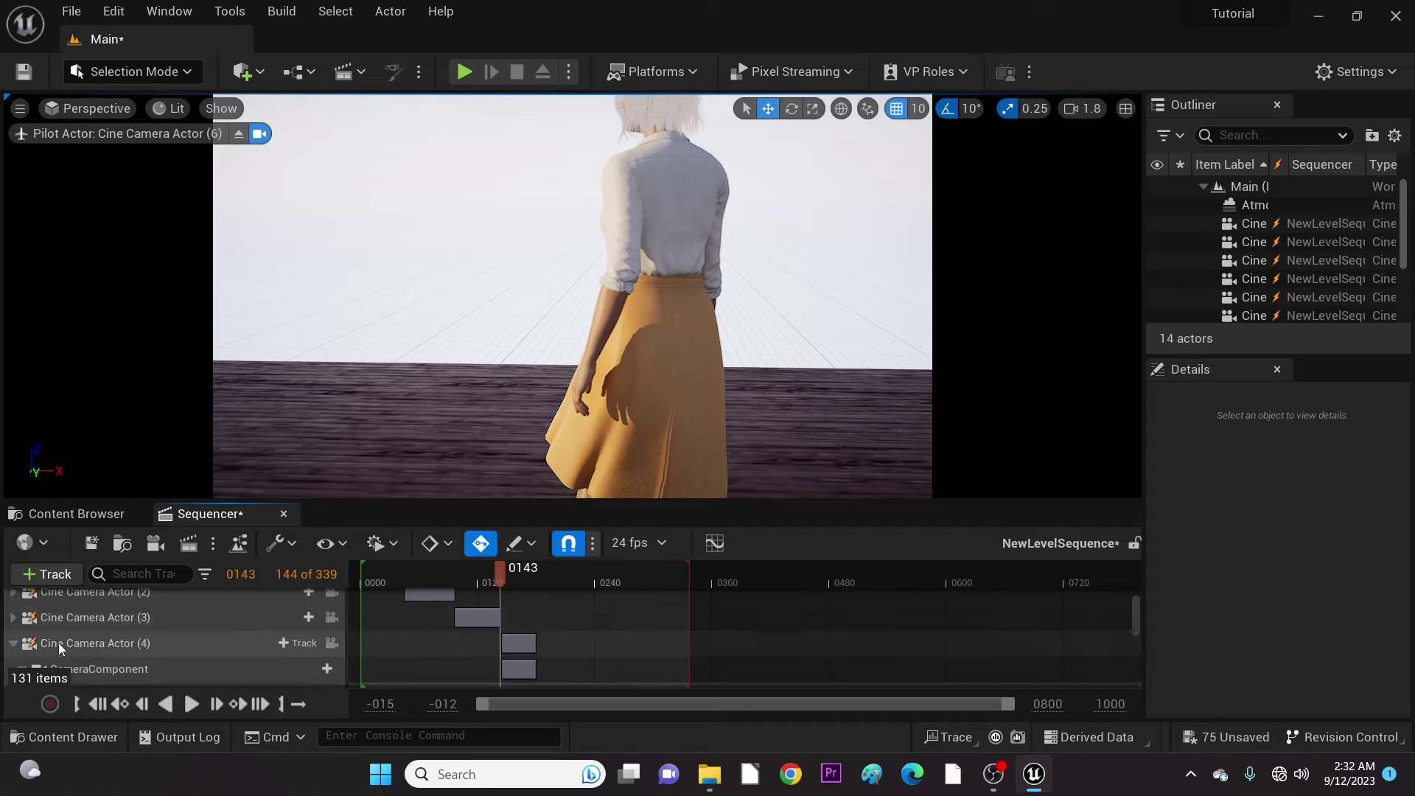
Step: Add a camera cut to Cine Camera Actor (5) at frame 181, where the fourth camera's section ends
{"action": "left_click", "coordinate": [63, 644]}
{"action": "left_click", "coordinate": [536, 578]}
{"action": "left_click_drag", "start_coordinate": [536, 579], "coordinate": [539, 579]}
{"action": "scroll", "coordinate": [173, 645], "scroll_direction": "up", "scroll_amount": 4}
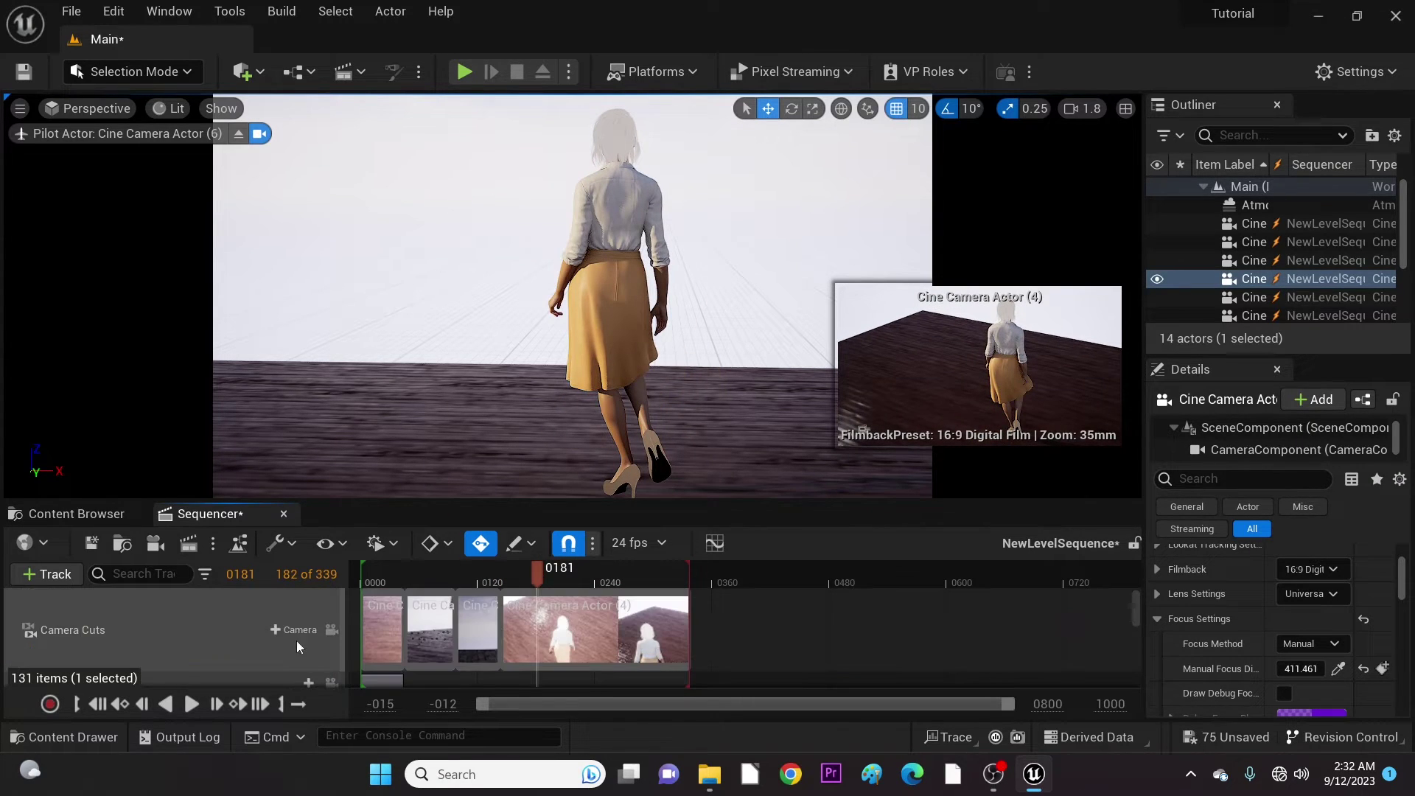
{"action": "left_click", "coordinate": [296, 632]}
{"action": "left_click", "coordinate": [349, 567]}
Step: Collapse the fourth camera's tracks and add a camera cut to Cine Camera Actor (6) at frame 233
{"action": "scroll", "coordinate": [260, 658], "scroll_direction": "down", "scroll_amount": 2}
{"action": "scroll", "coordinate": [260, 653], "scroll_direction": "down", "scroll_amount": 3}
{"action": "left_click", "coordinate": [13, 613]}
{"action": "left_click", "coordinate": [110, 615]}
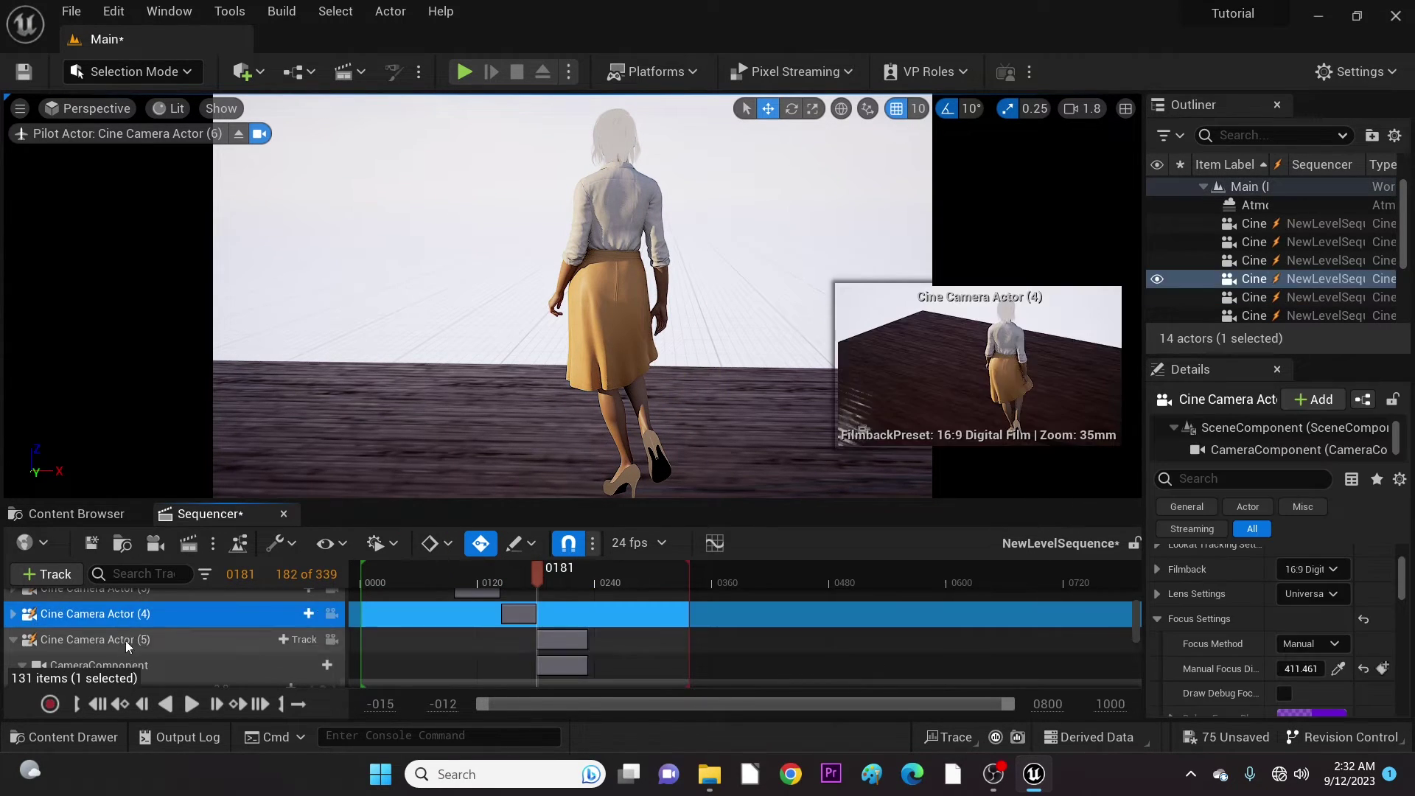
{"action": "left_click", "coordinate": [122, 639]}
{"action": "left_click_drag", "start_coordinate": [547, 577], "coordinate": [590, 575]}
{"action": "scroll", "coordinate": [464, 594], "scroll_direction": "up", "scroll_amount": 5}
{"action": "left_click", "coordinate": [298, 631]}
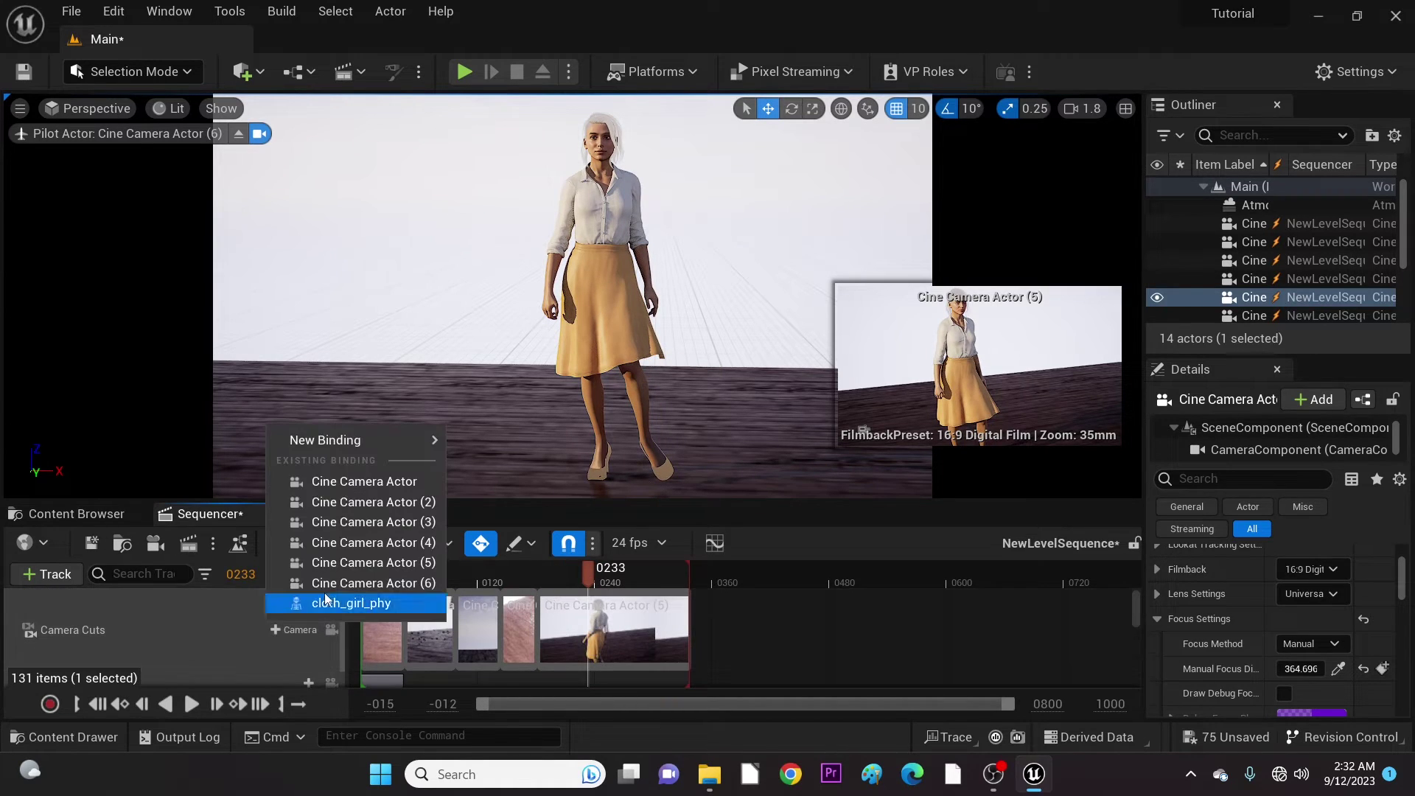
{"action": "left_click", "coordinate": [328, 582]}
{"action": "left_click", "coordinate": [309, 629]}
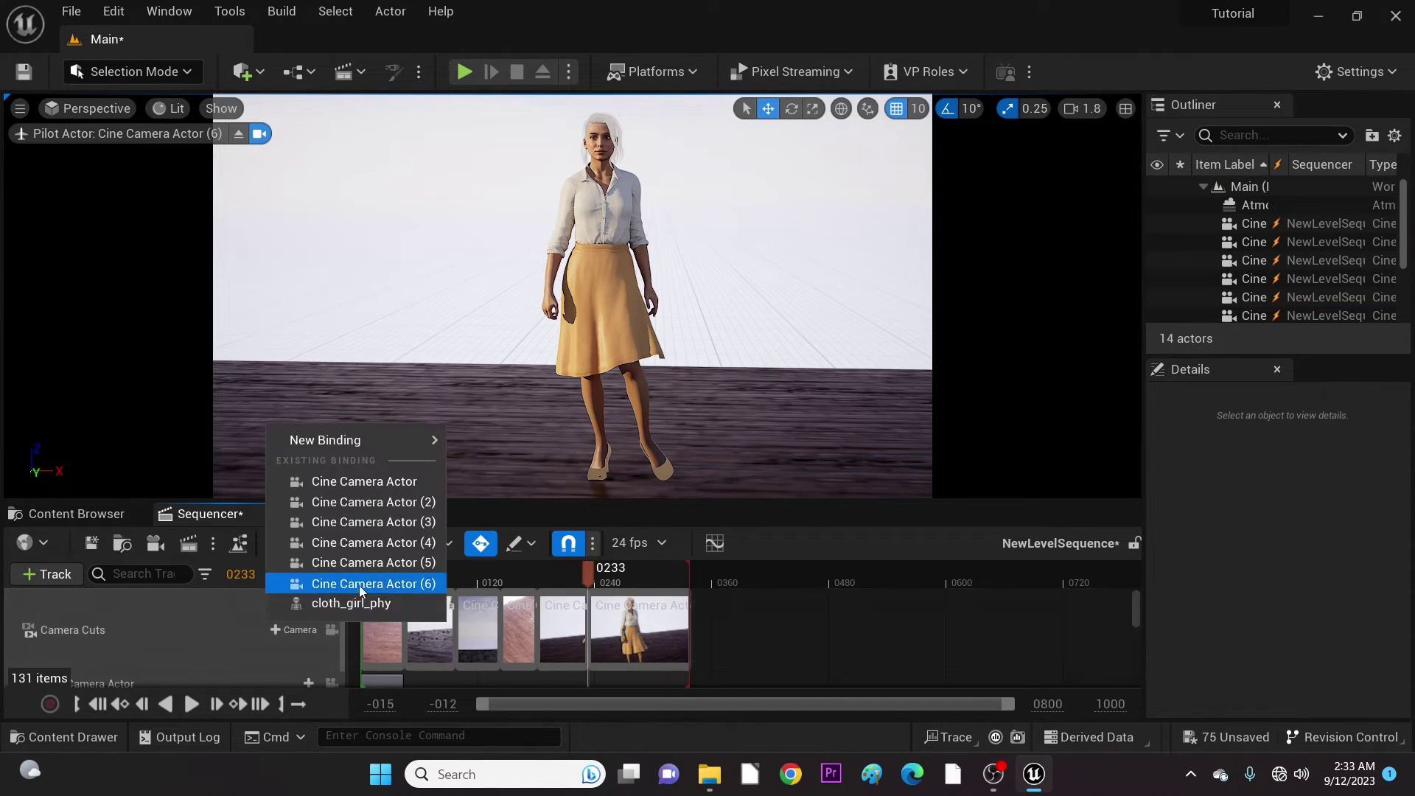
{"action": "left_click", "coordinate": [360, 584]}
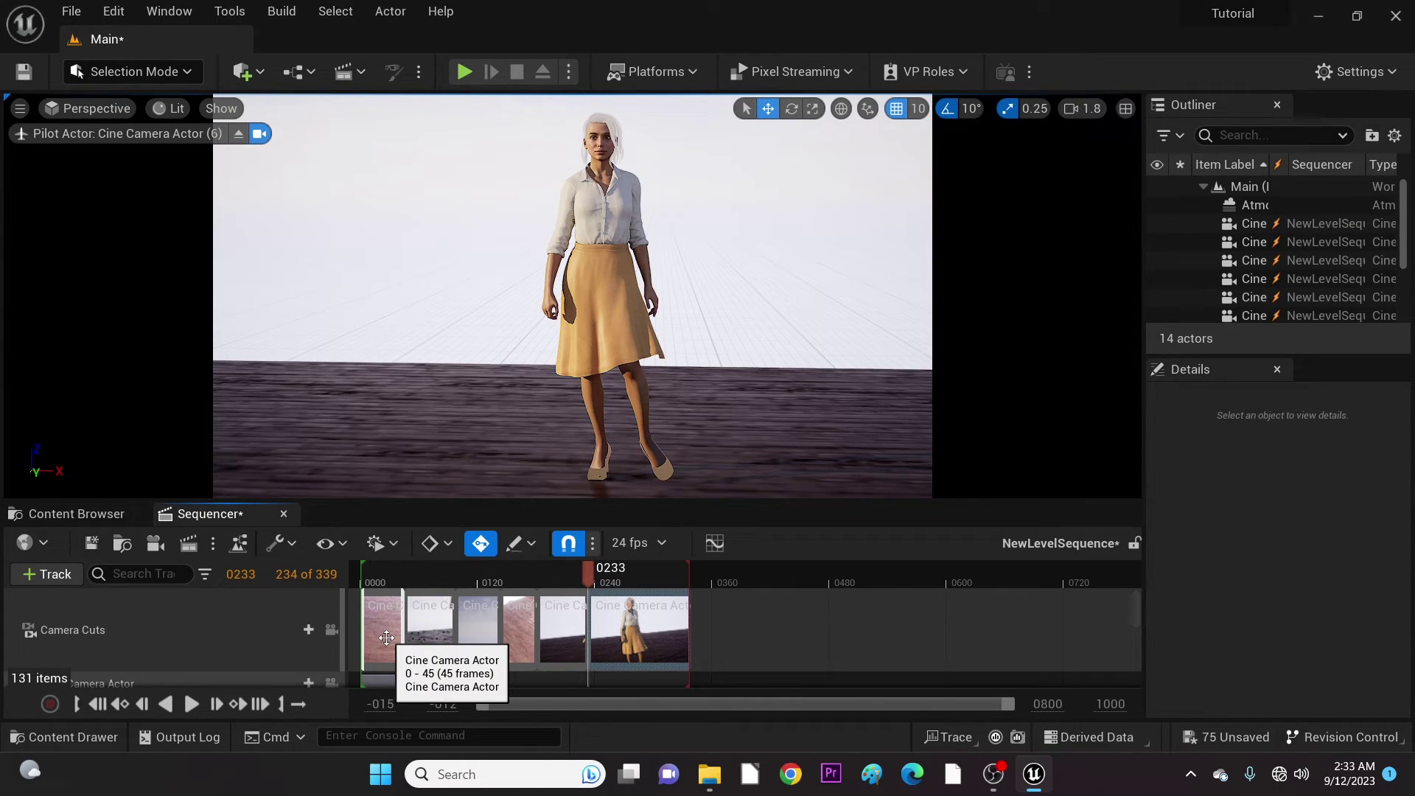
Step: Lock the viewport to the camera cuts and play the sequence from frame 0
{"action": "key", "text": "Left"}
{"action": "key", "text": "Left"}
{"action": "key", "text": "Left"}
{"action": "key", "text": "Left"}
{"action": "key", "text": "Left"}
{"action": "key", "text": "Left"}
{"action": "key", "text": "Left"}
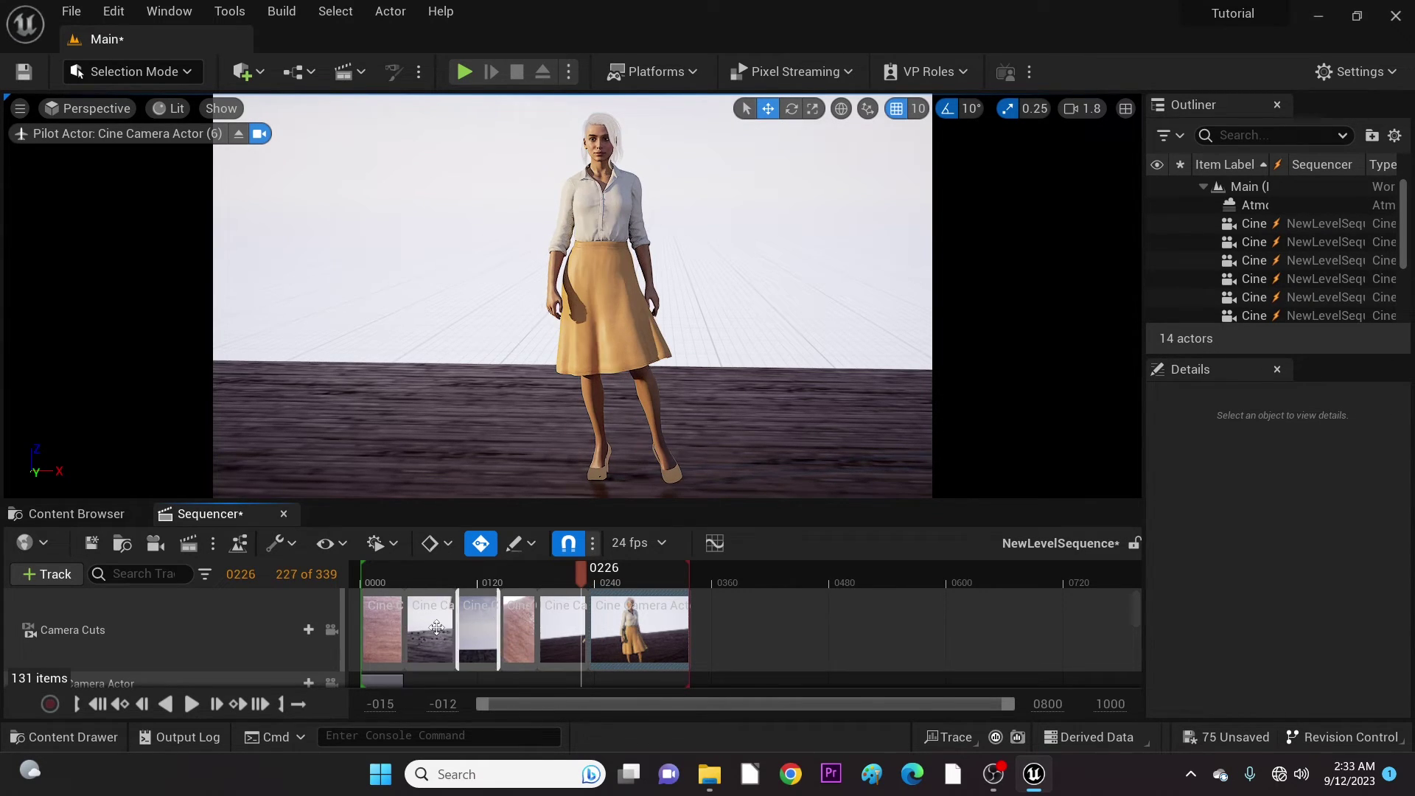
{"action": "left_click", "coordinate": [332, 631]}
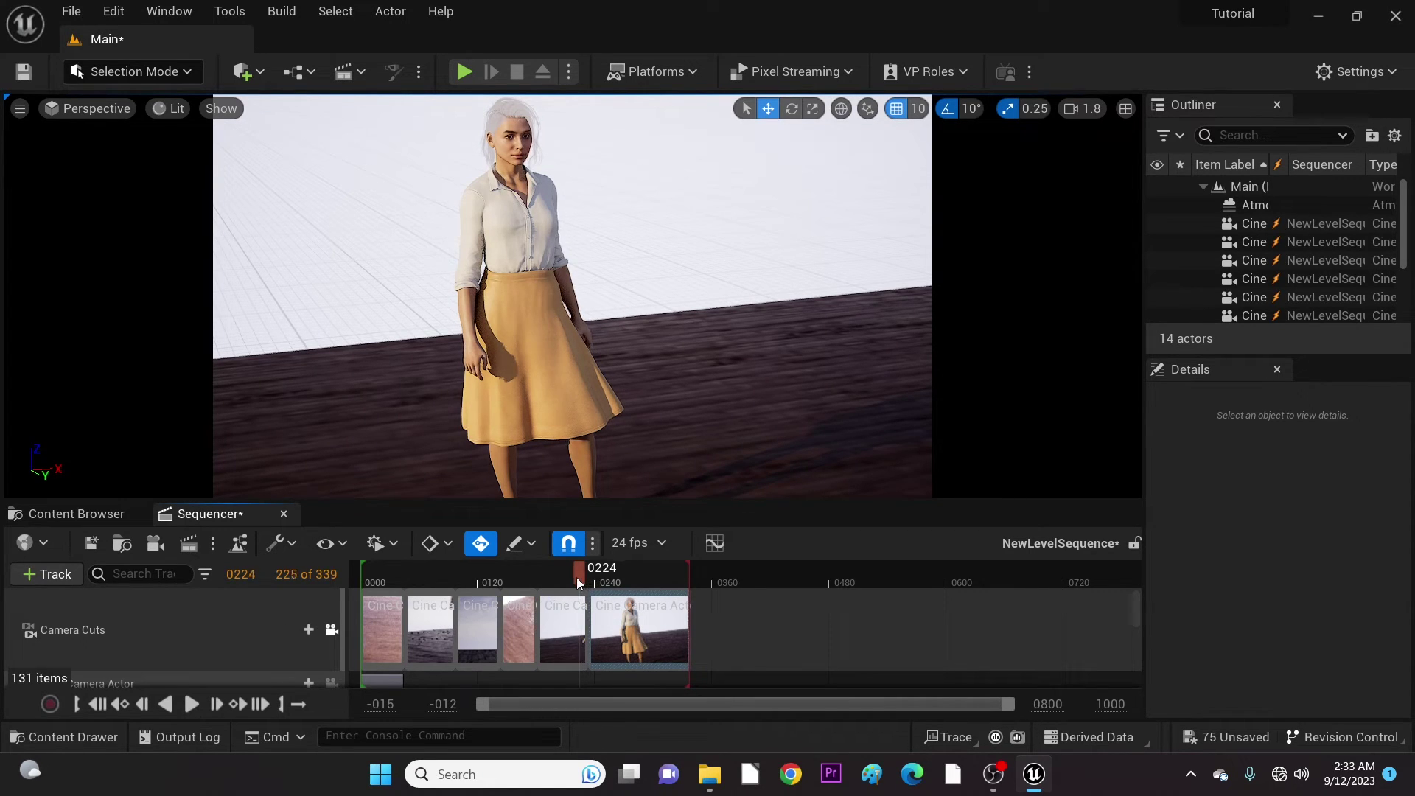
{"action": "left_click_drag", "start_coordinate": [577, 582], "coordinate": [361, 587]}
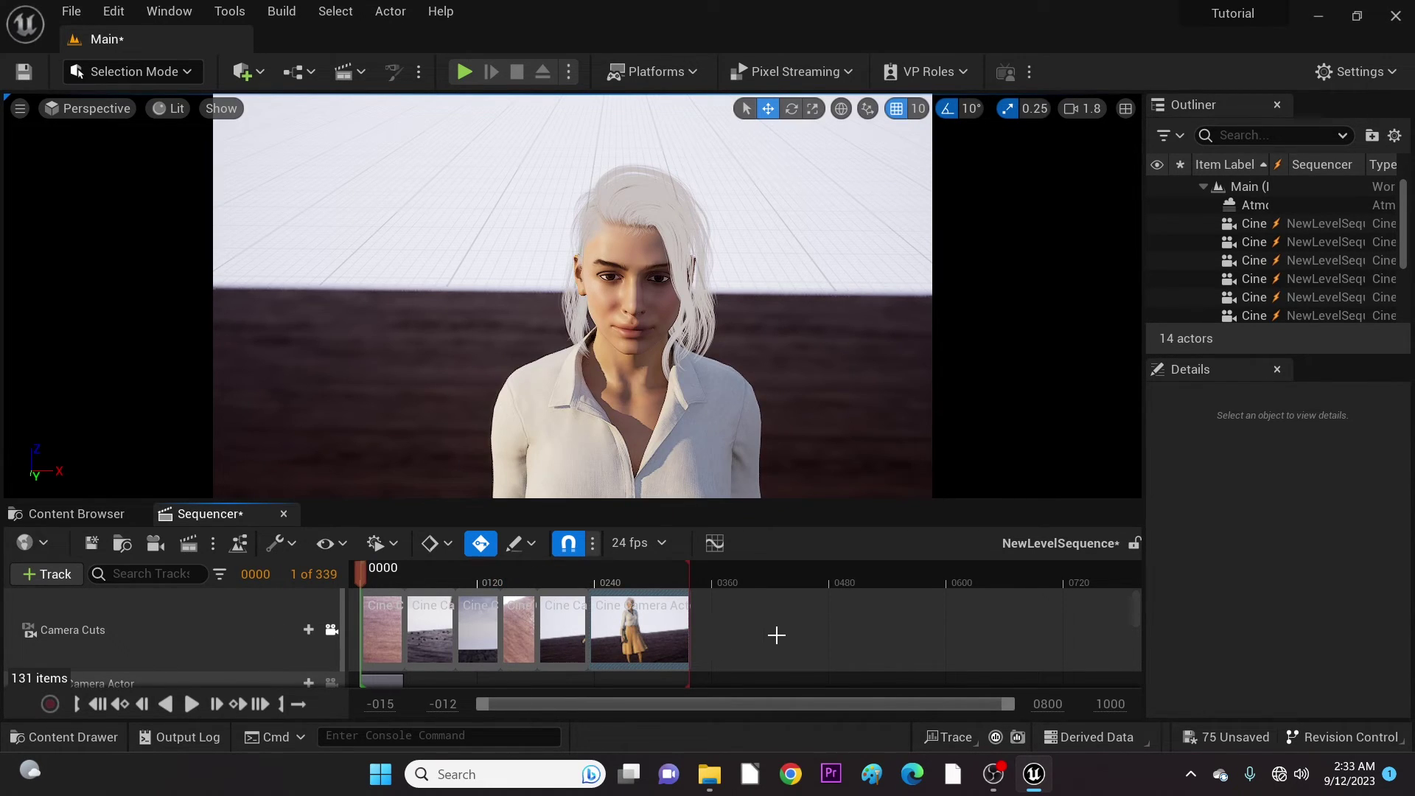
{"action": "key", "text": "space"}
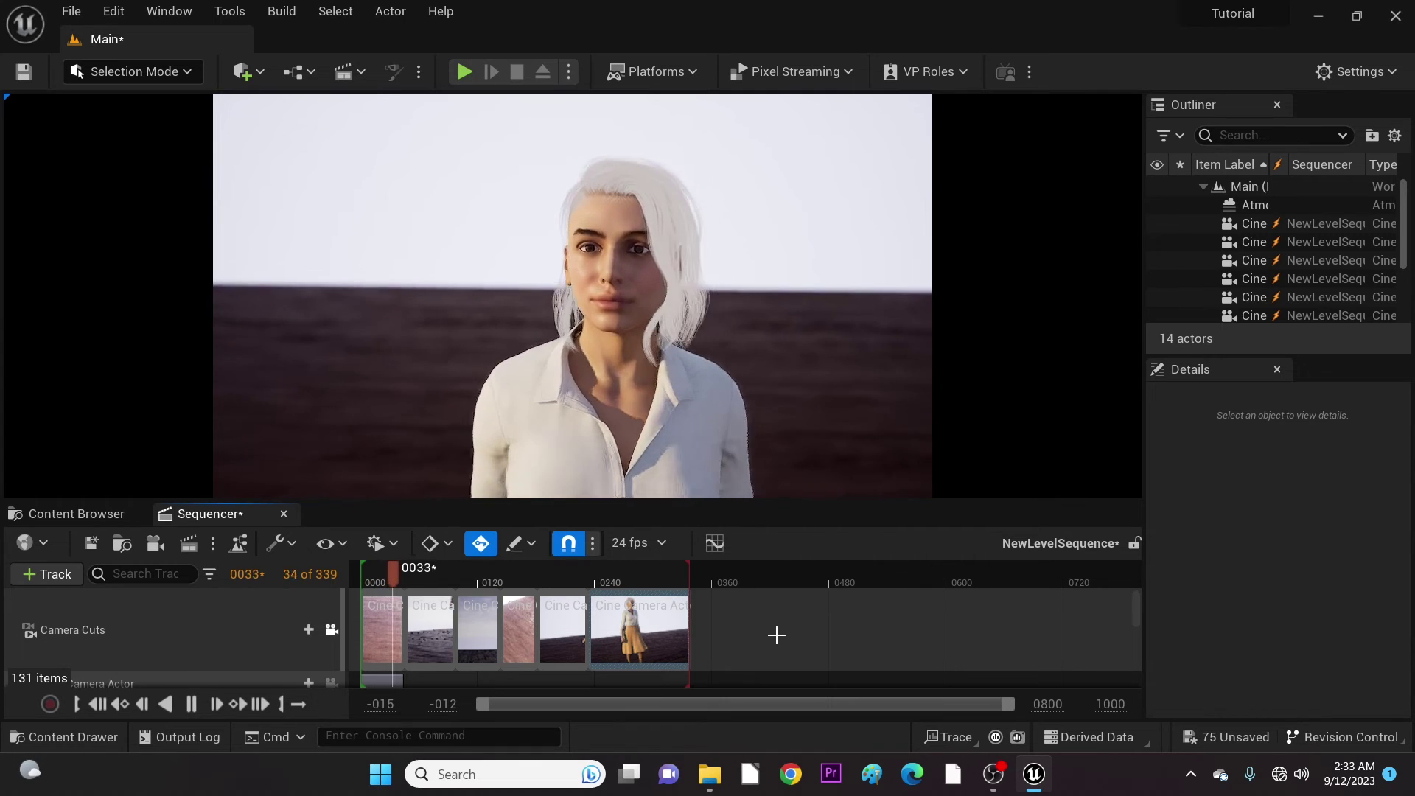